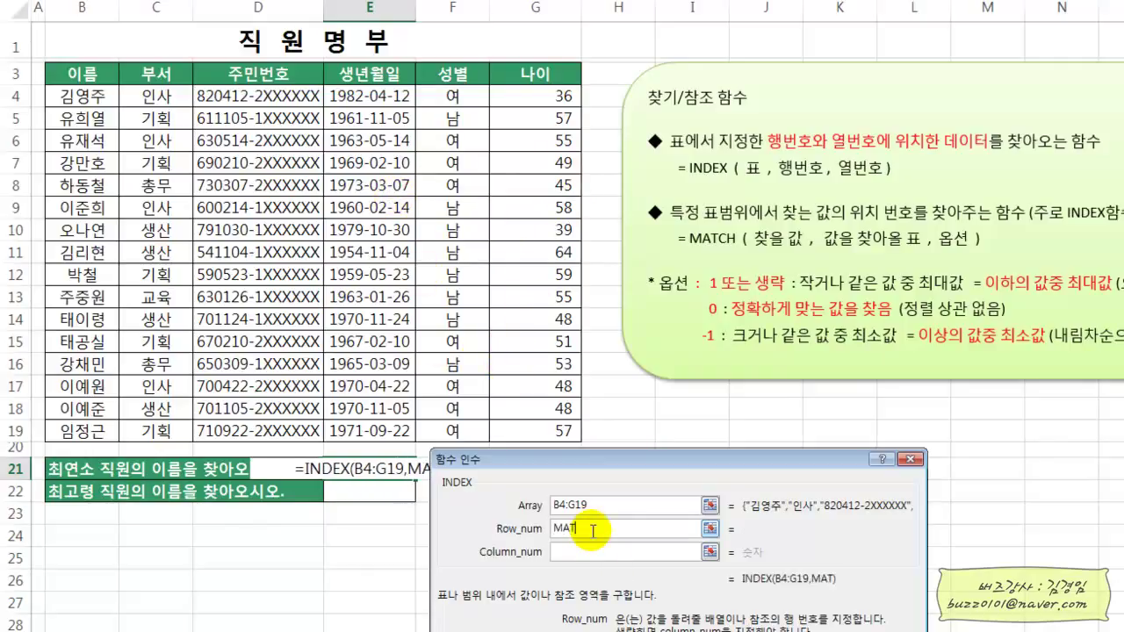
- Nest a MATCH function as the row number of E21's INDEX formula, with MIN() as its lookup value
text(()
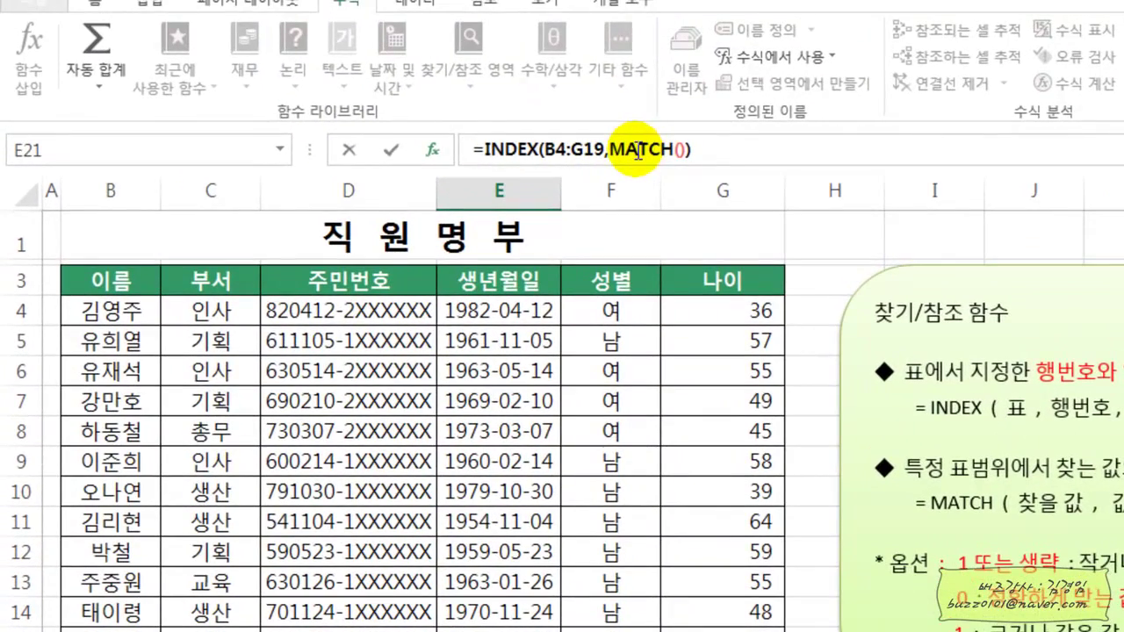
click(639, 151)
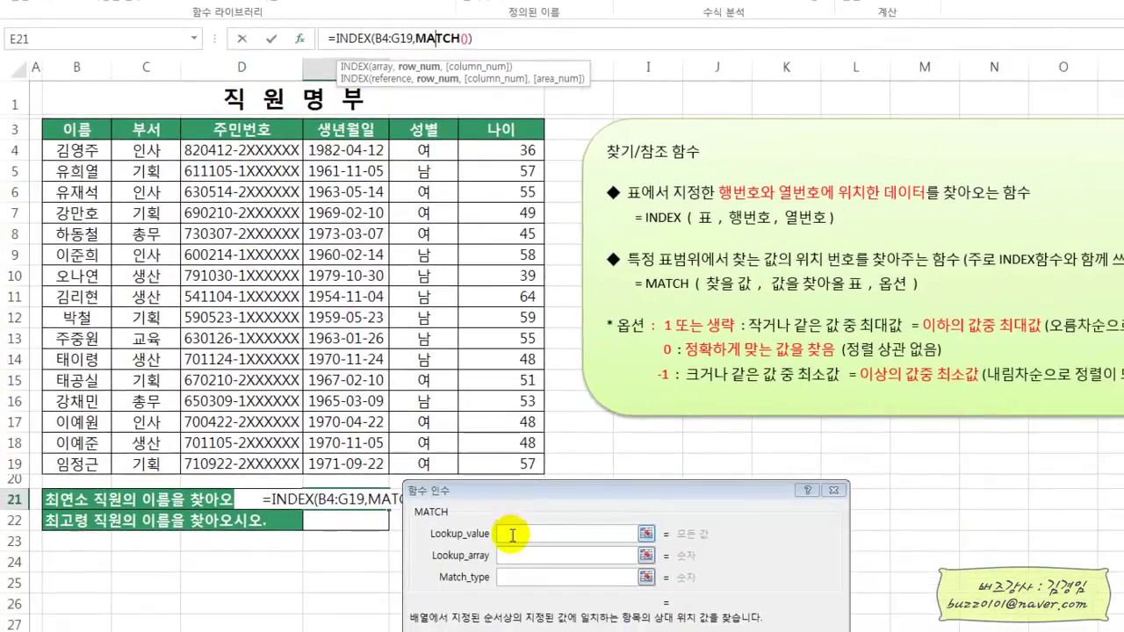
click(511, 534)
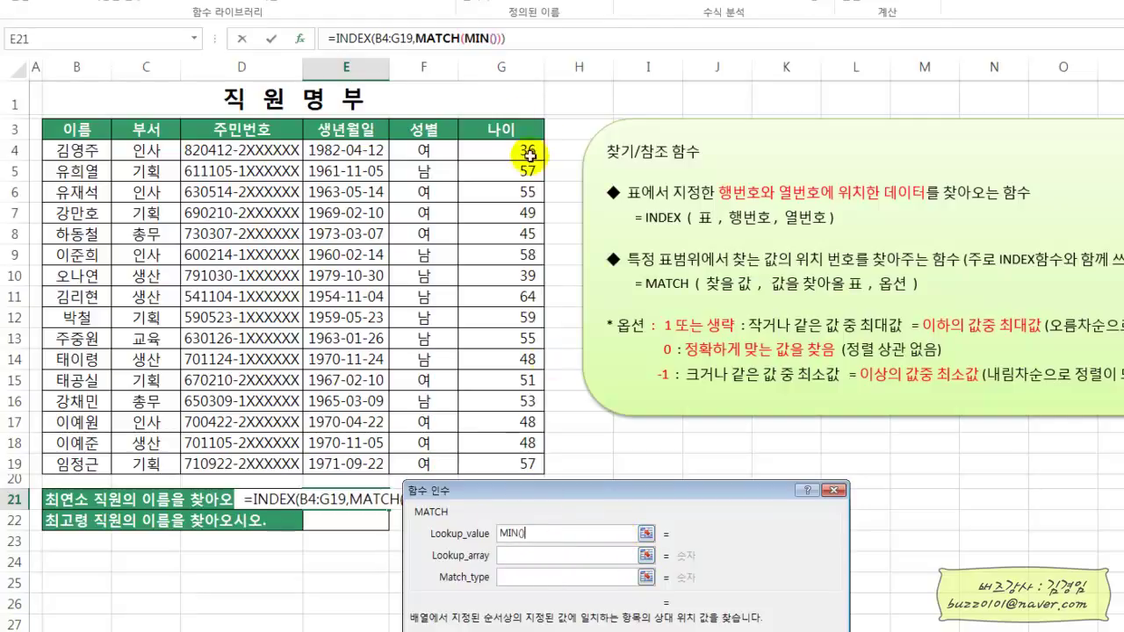
- Set the nested MIN function's range in E21 to the age column, G4:G19
click(479, 39)
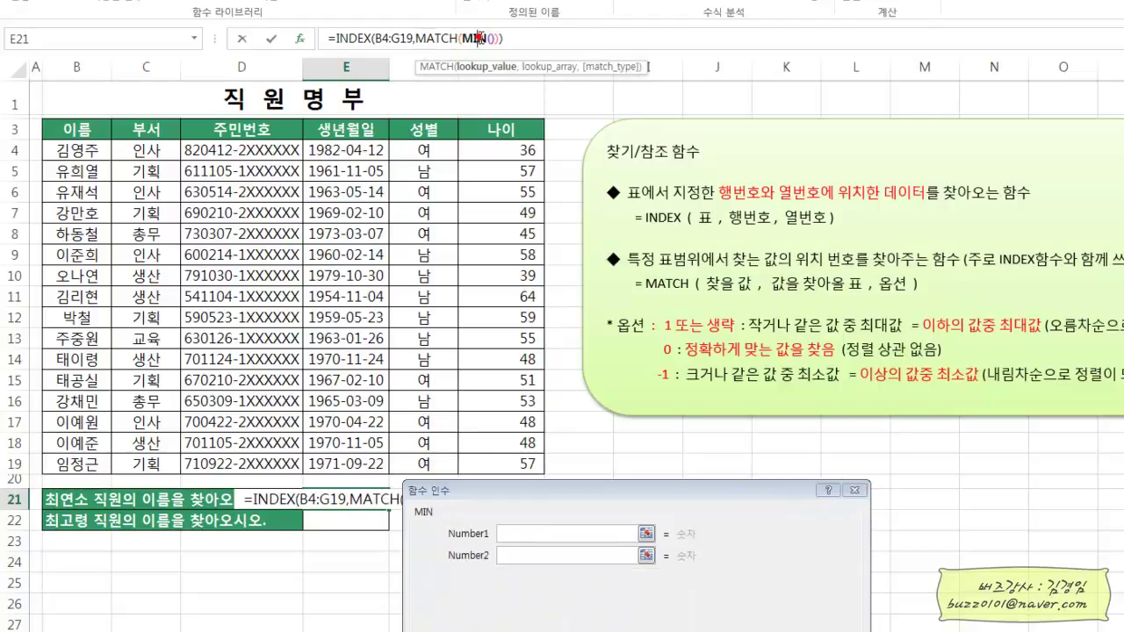
click(525, 530)
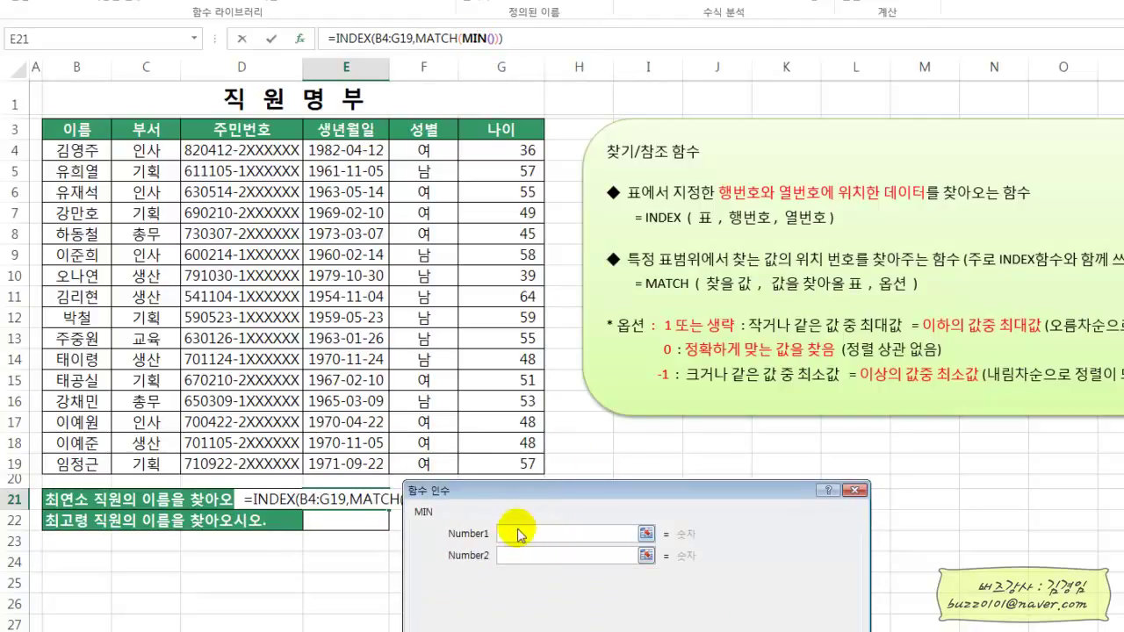
drag(502, 151, 527, 459)
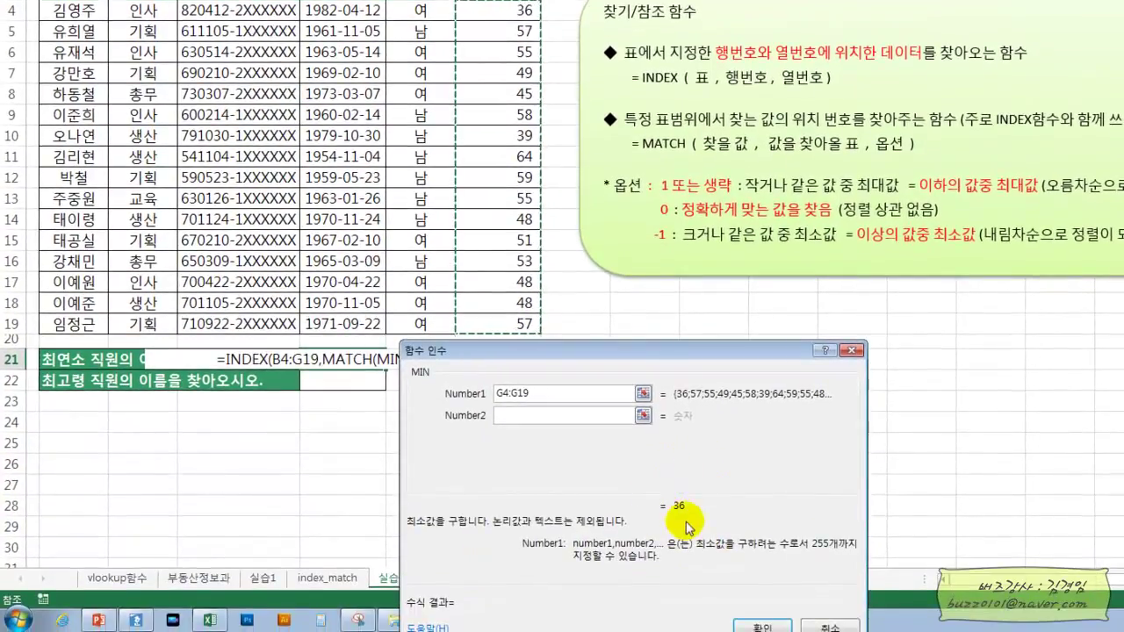
drag(619, 362, 601, 315)
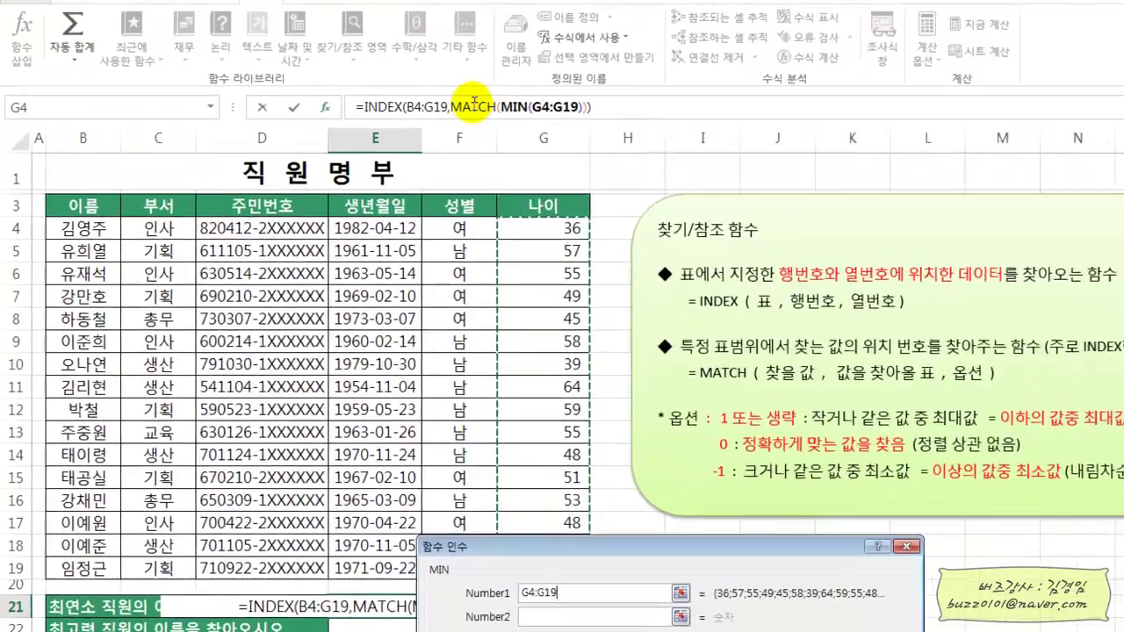
- Complete E21's MATCH function with lookup array G4:G19 and match type 0
click(439, 97)
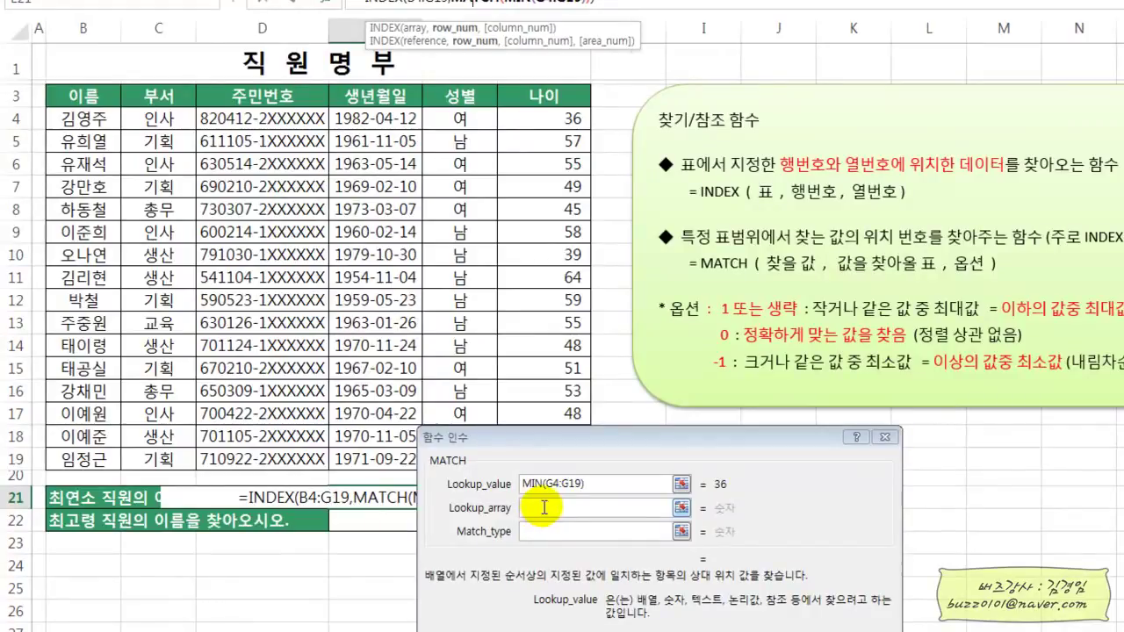
click(543, 507)
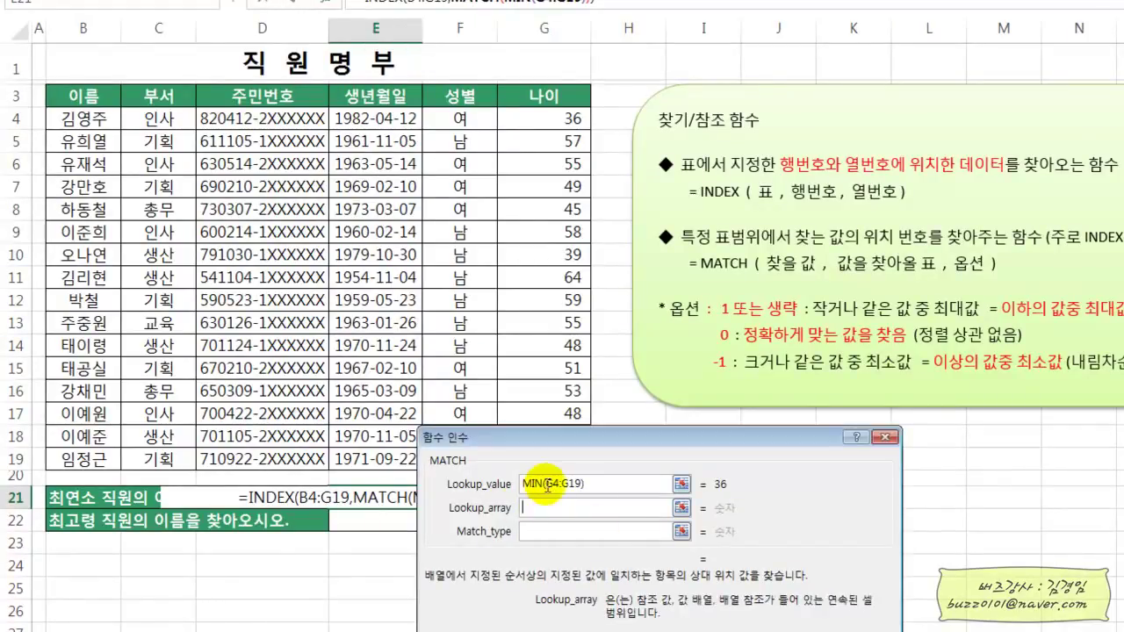
drag(520, 451, 712, 423)
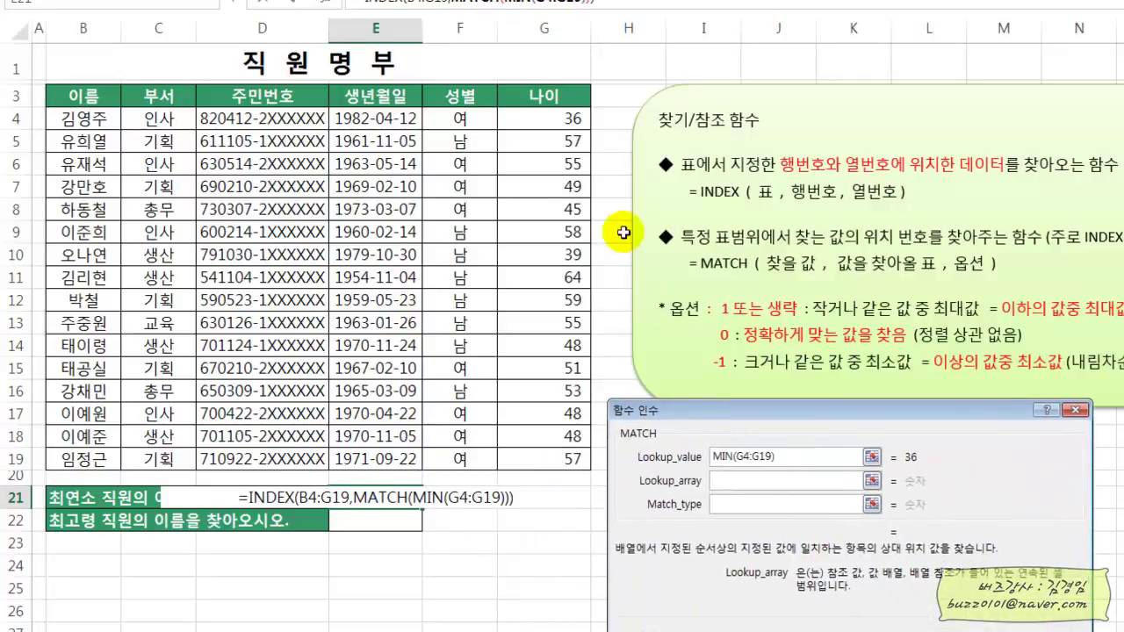
drag(567, 119, 569, 406)
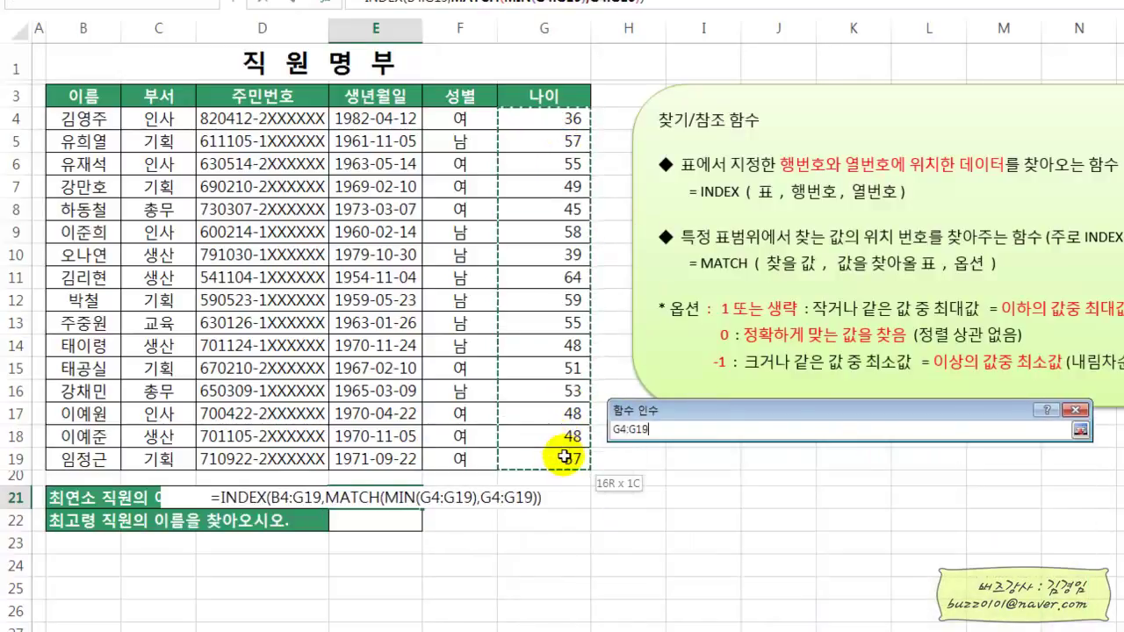
drag(564, 458, 564, 458)
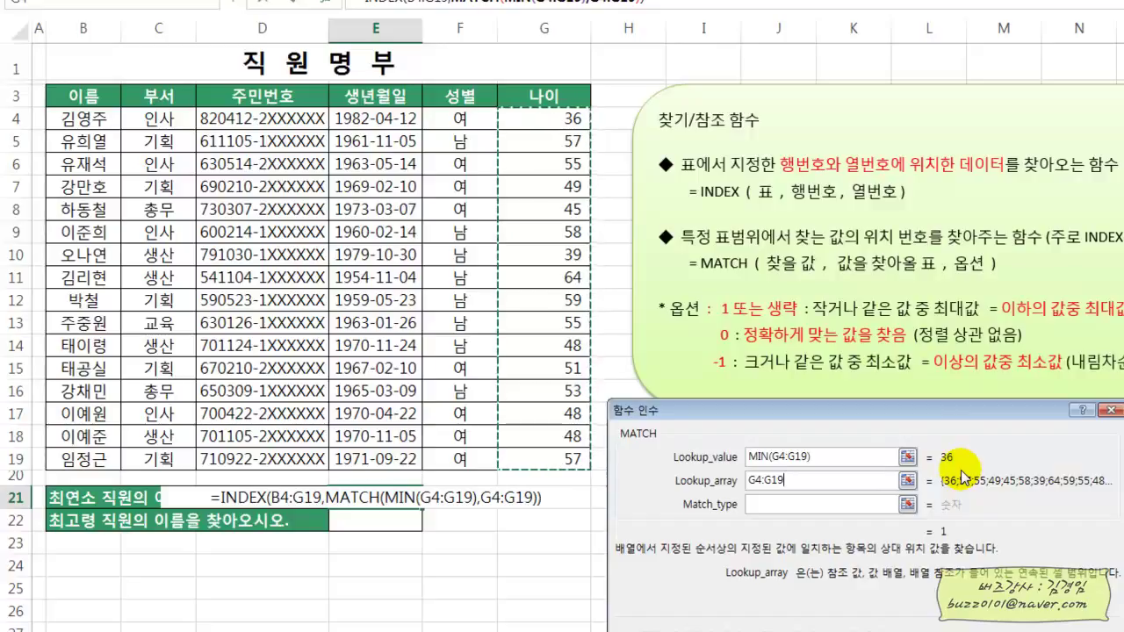
click(761, 505)
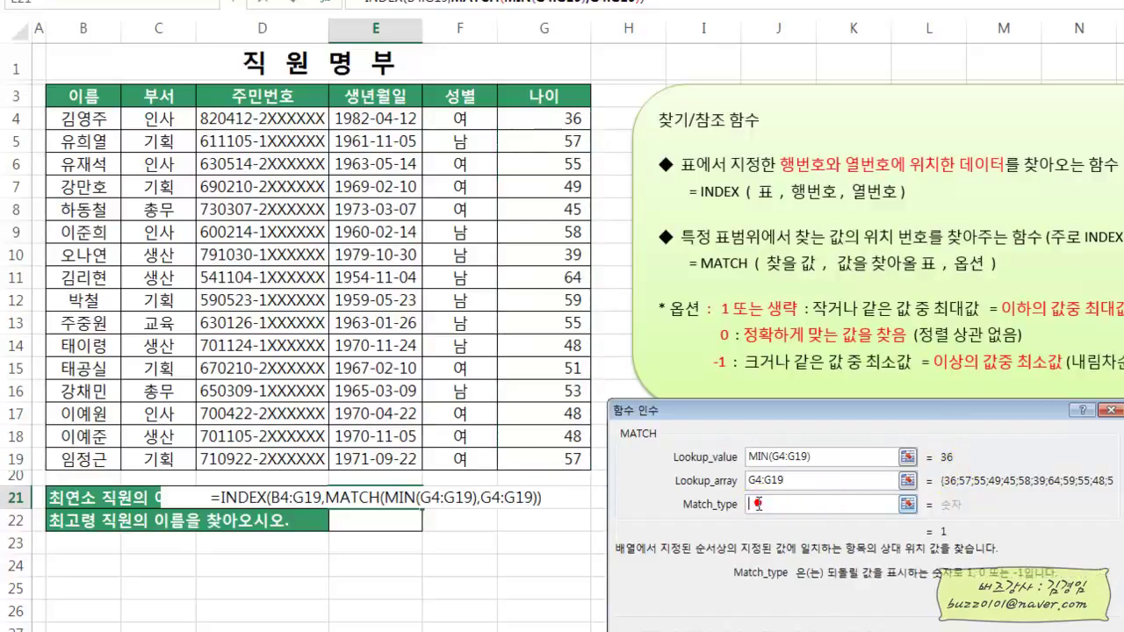
text(0)
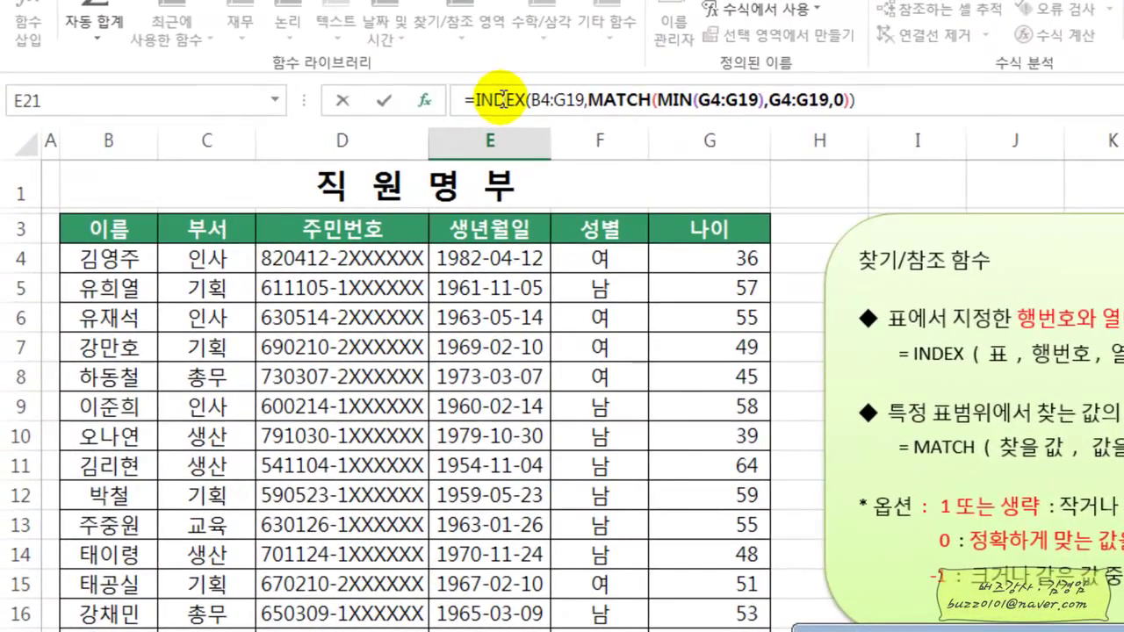
- Return to E21's INDEX arguments, set the column number to 1 and complete the formula
click(501, 100)
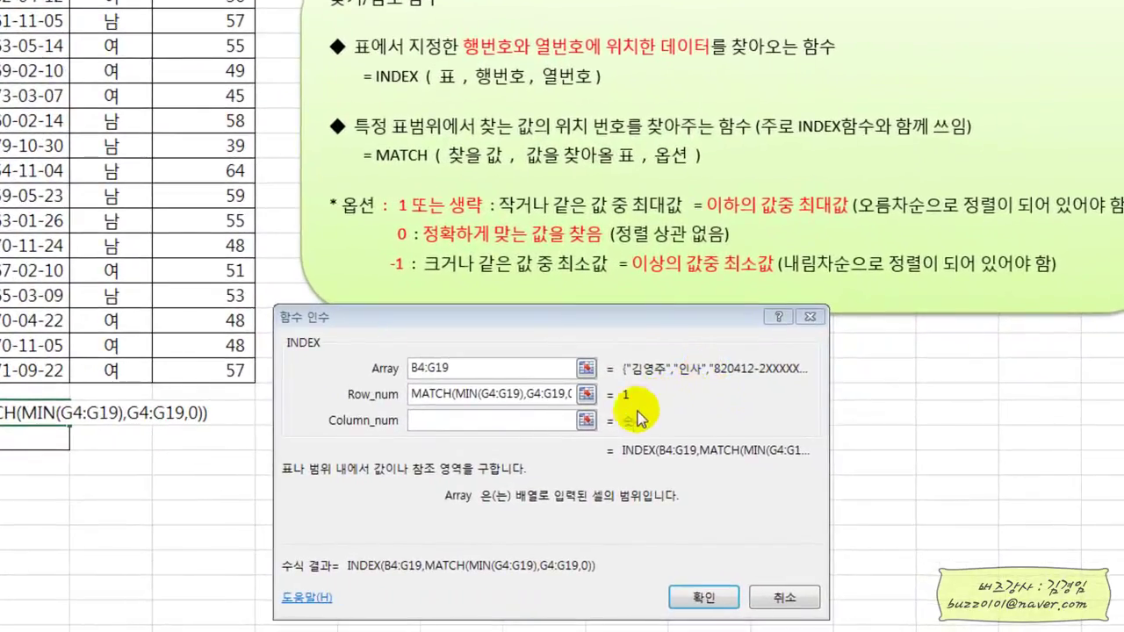
click(450, 422)
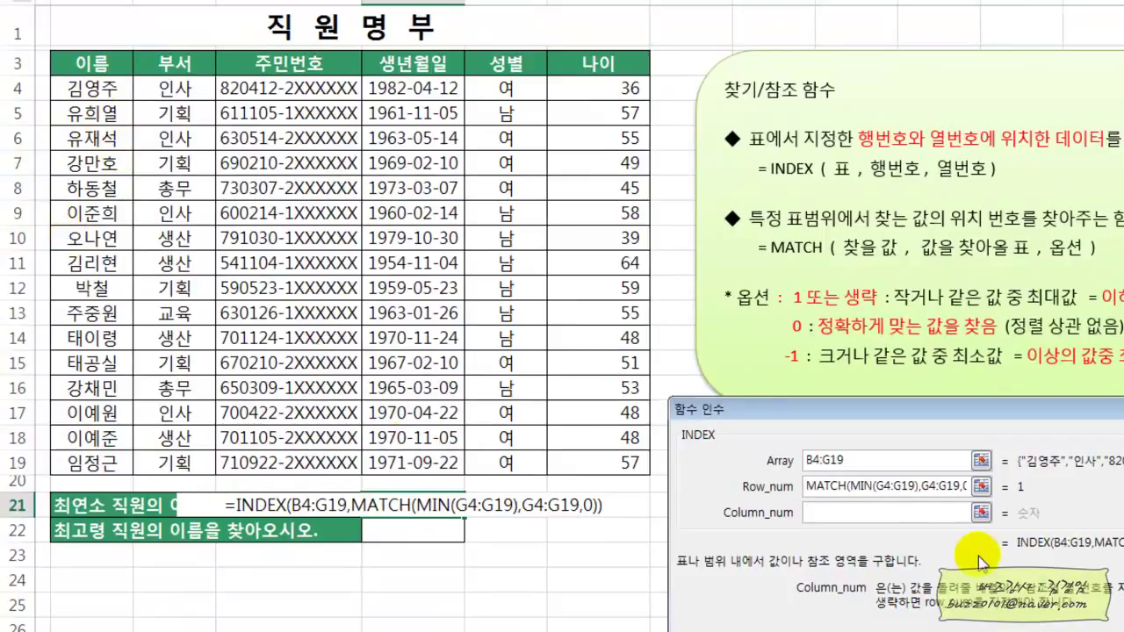
click(856, 522)
text(1)
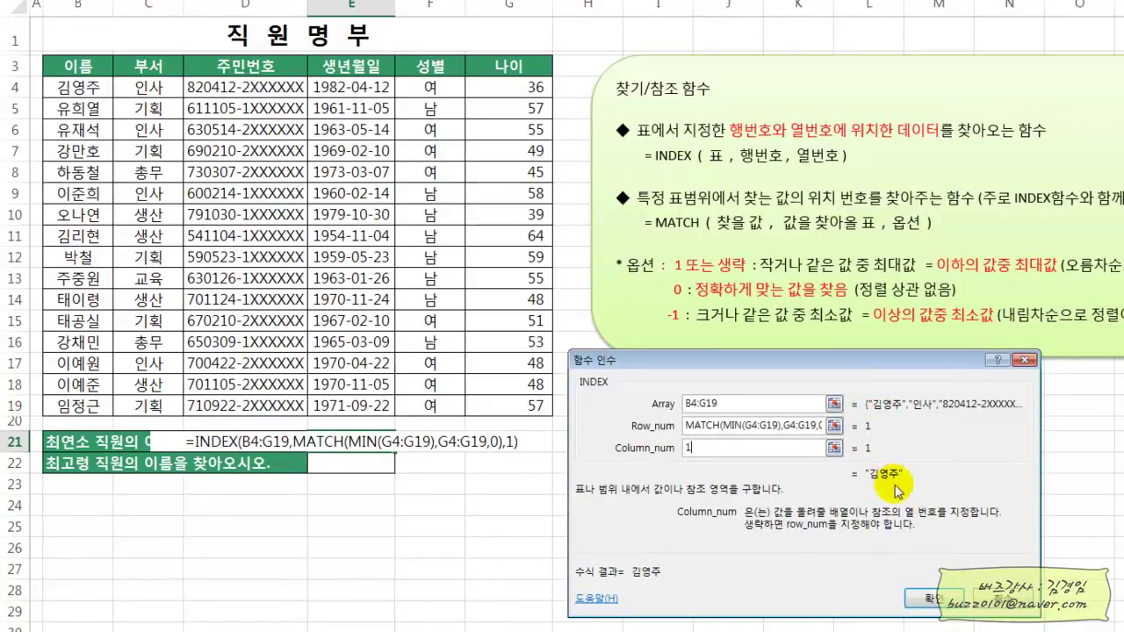
click(947, 603)
- Start an INDEX formula in E22 using the array,row_num,column_num form, with B4:G19 as the array
scroll(562, 316, right, 6)
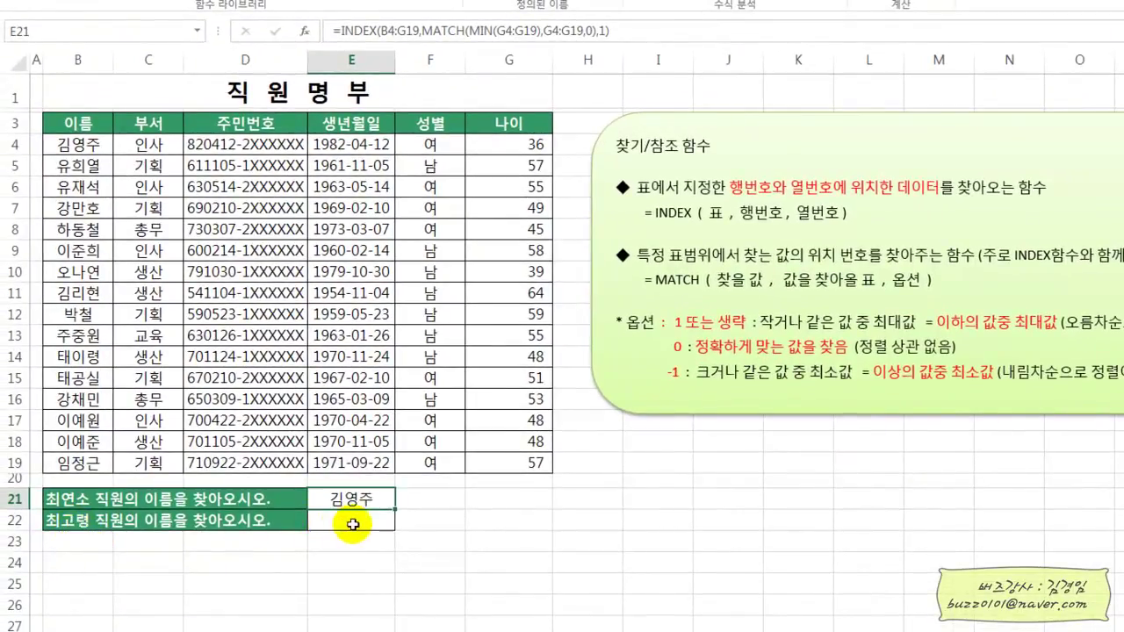
click(363, 522)
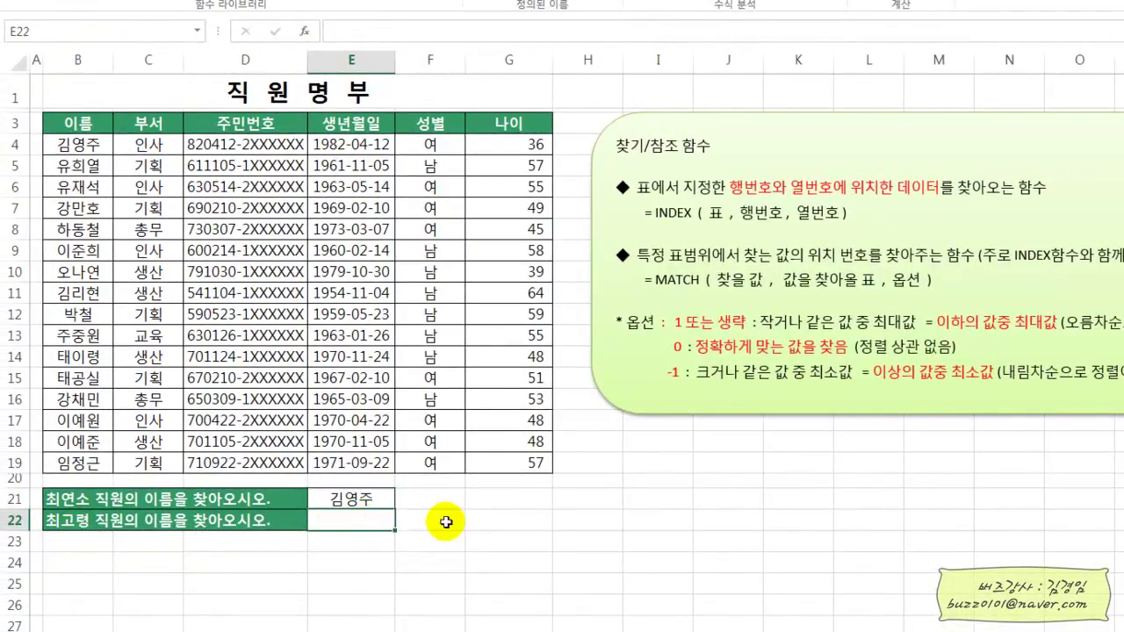
text(=INDE)
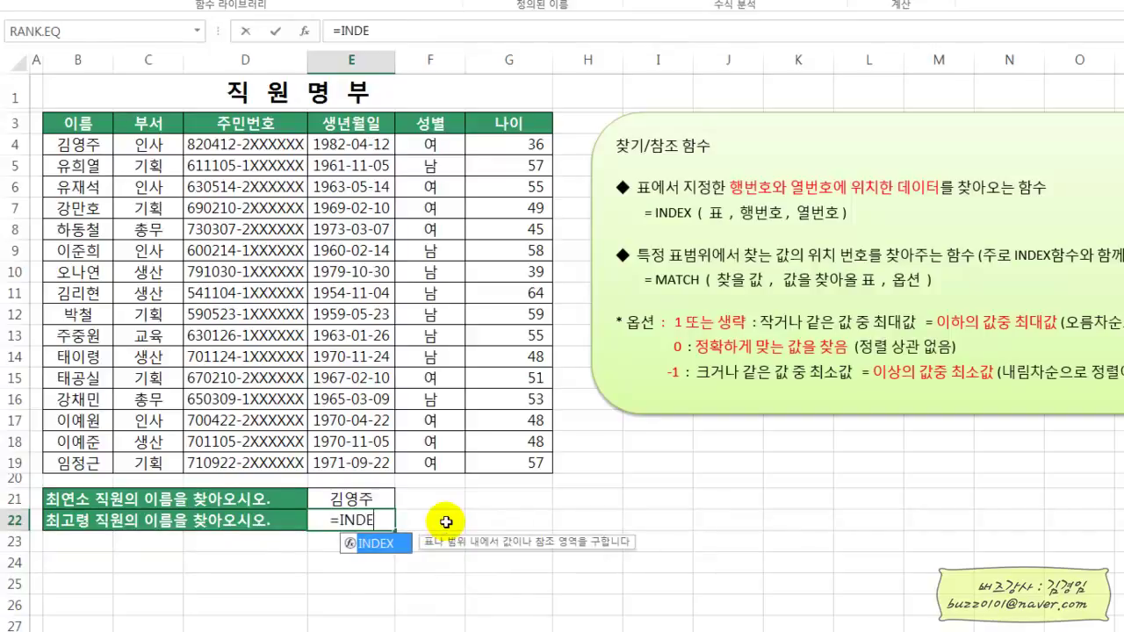
text(X()
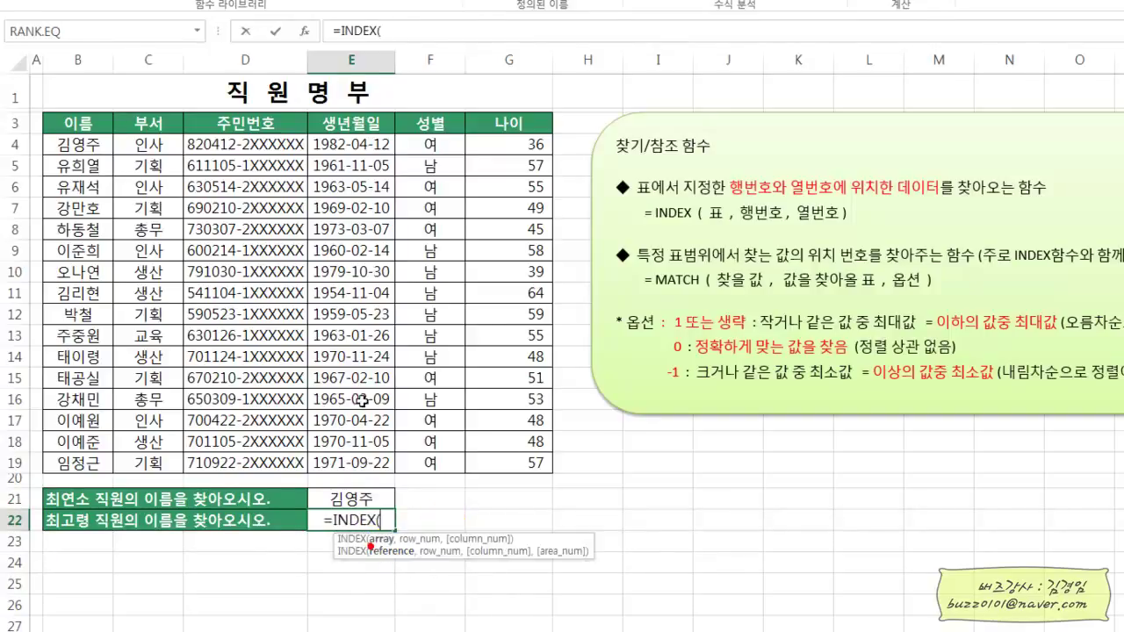
click(305, 31)
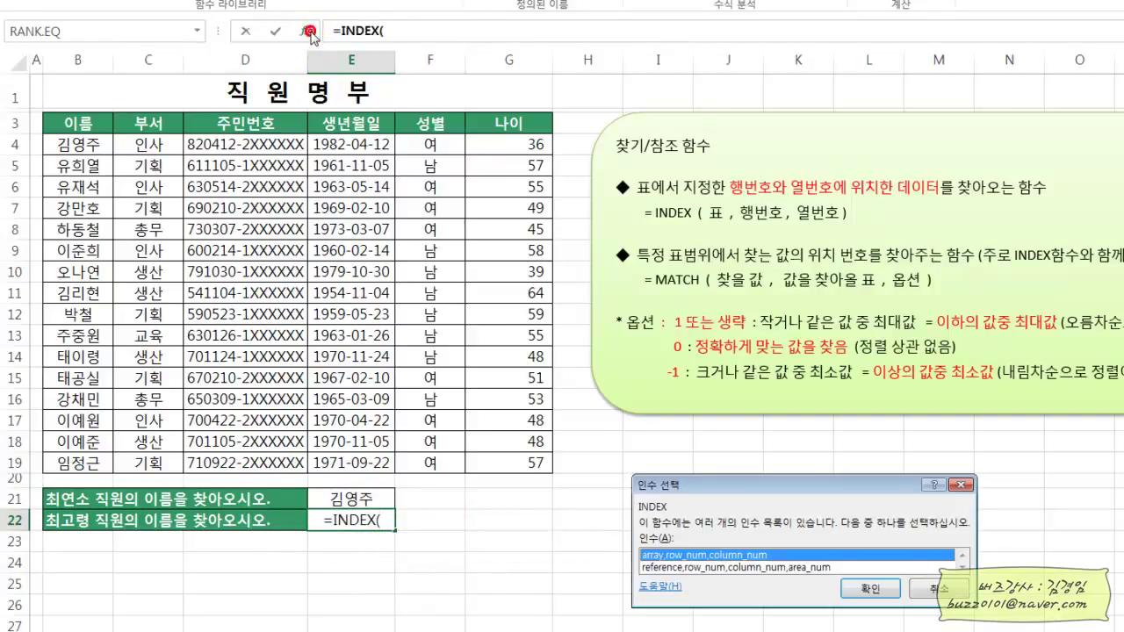
drag(676, 479, 667, 471)
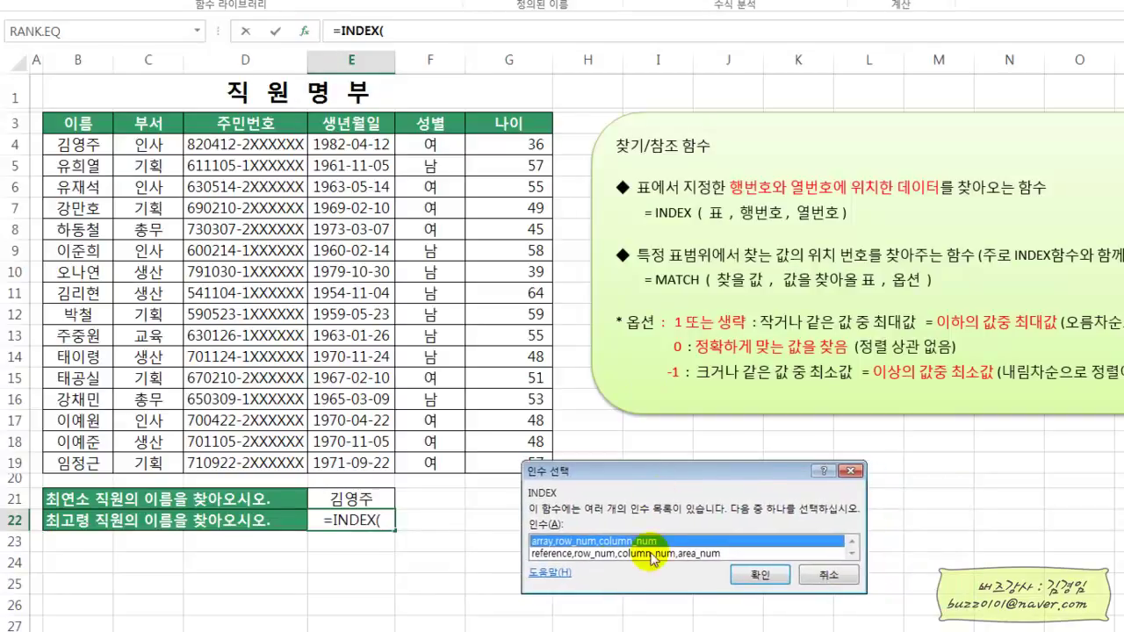
click(760, 575)
drag(681, 418, 696, 421)
drag(88, 146, 510, 460)
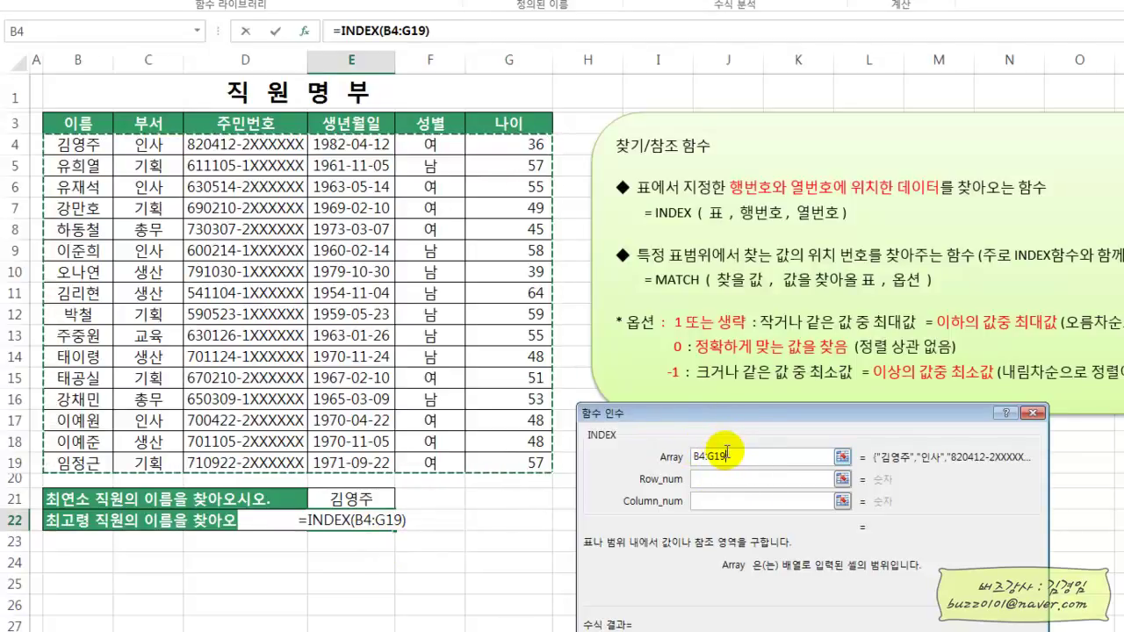
- Nest MATCH() as the row number of E22's INDEX formula and bring up the MATCH arguments
click(719, 481)
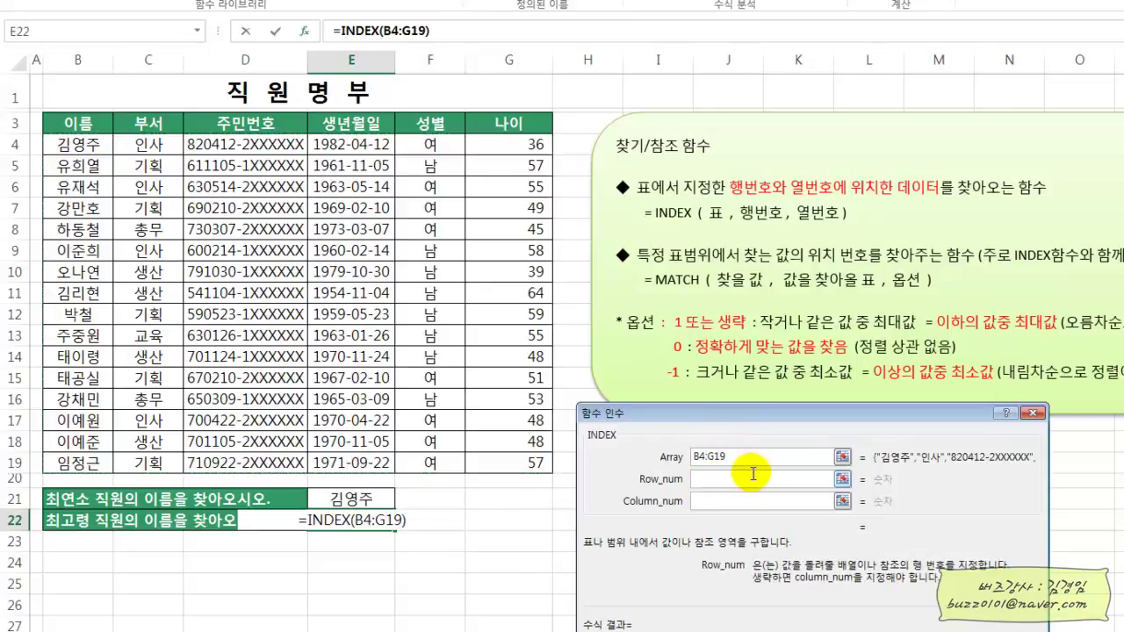
text(MATCH())
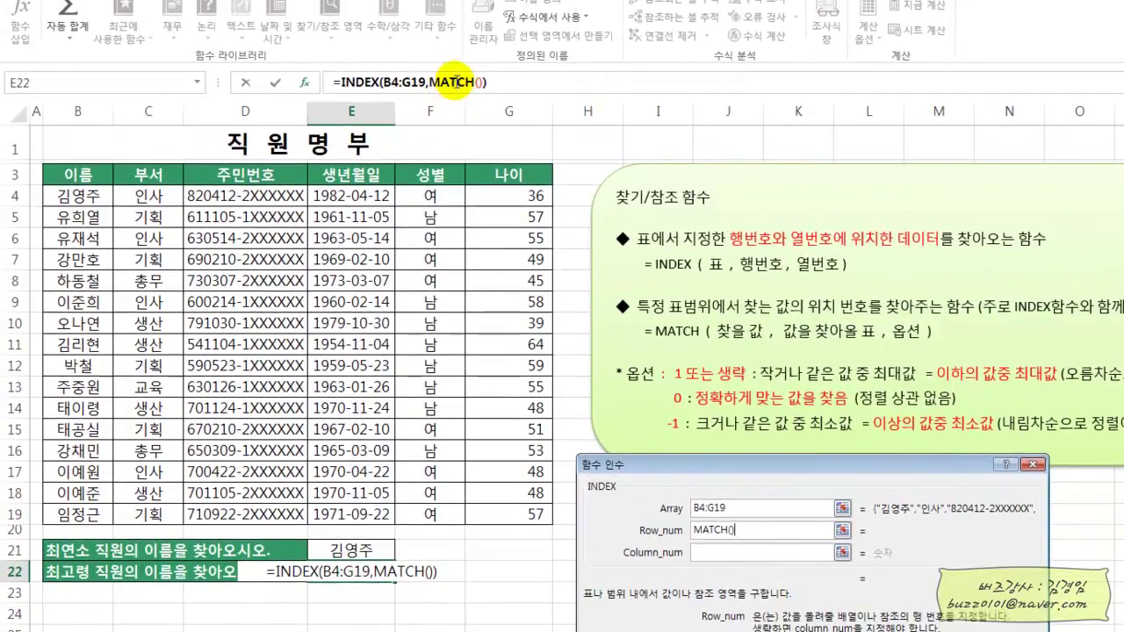
click(443, 82)
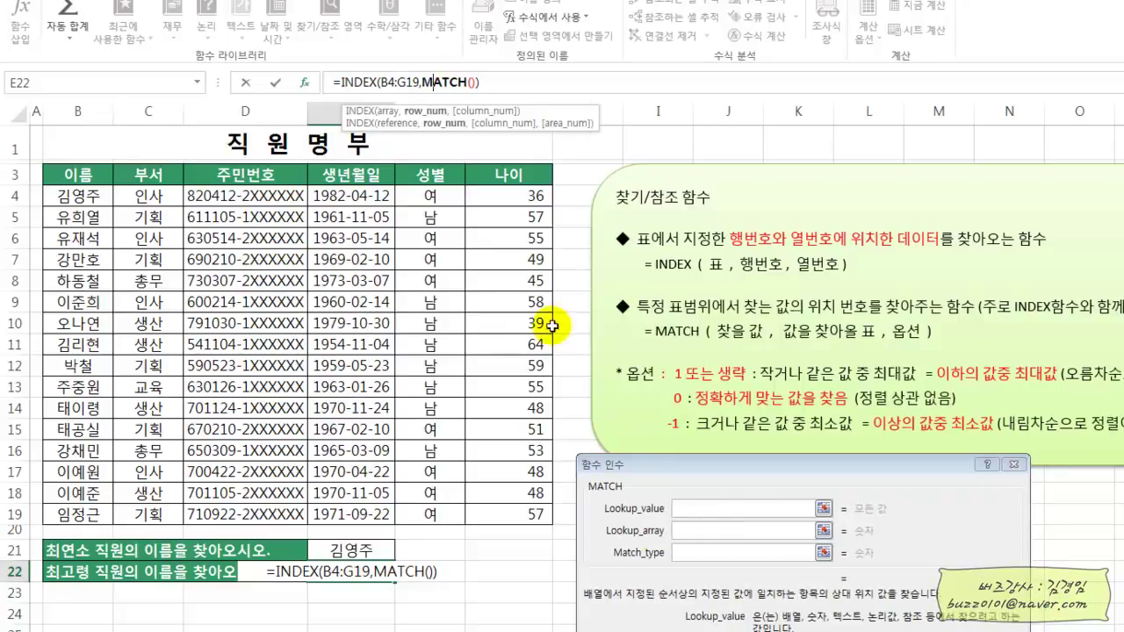
- Enter MAX(G4:G19) as the lookup value of the MATCH function in E22
click(686, 510)
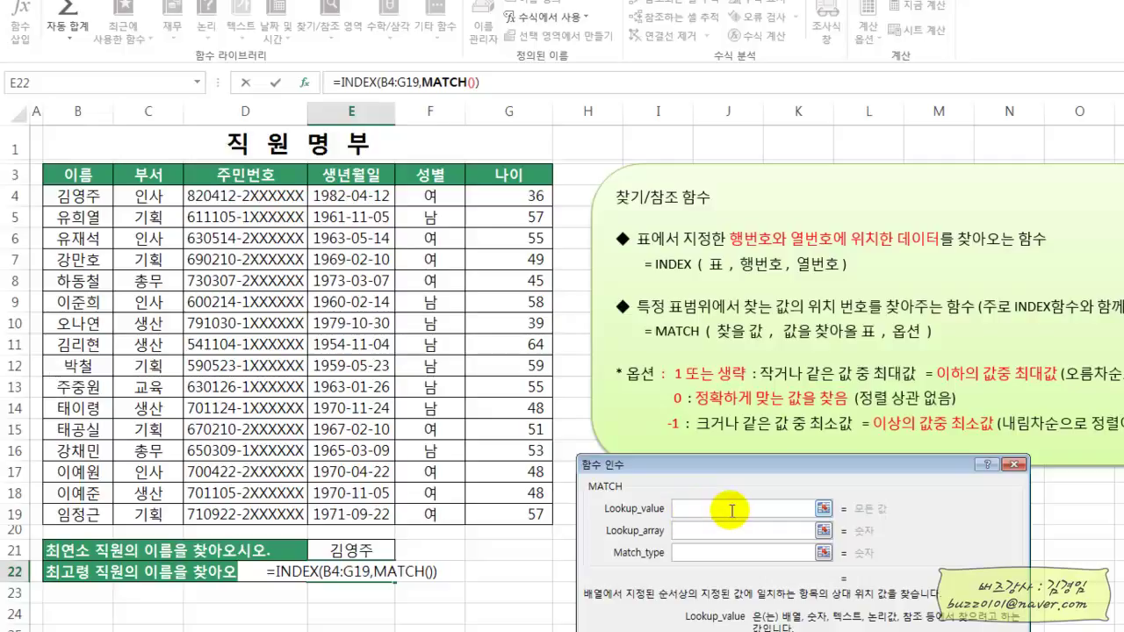
text(MAX()
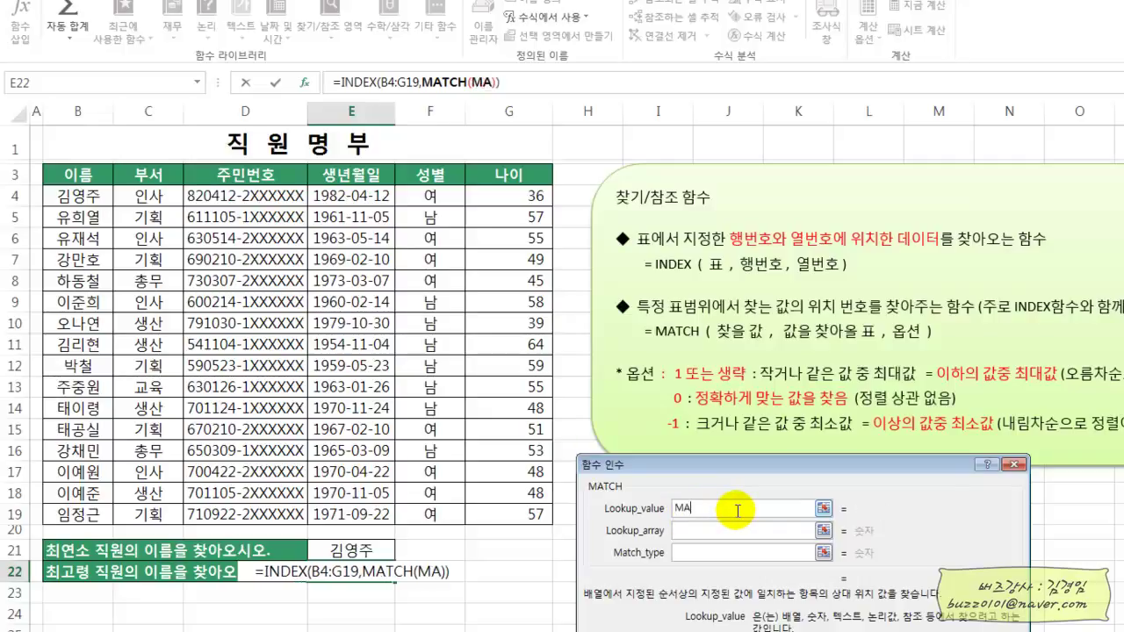
text())
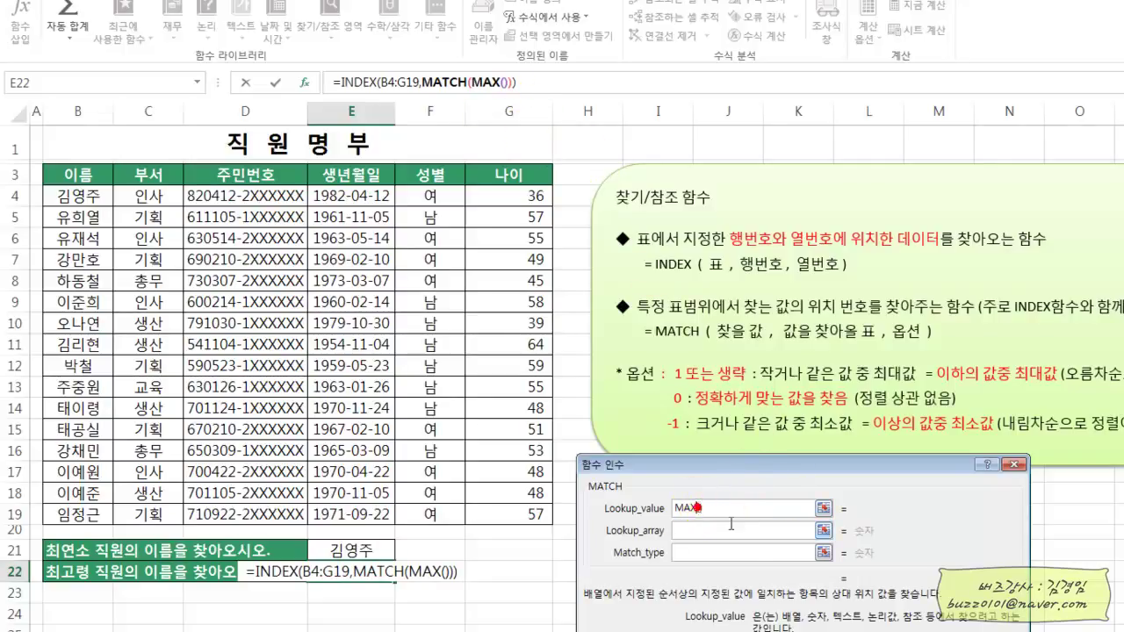
key(BackSpace)
key(BackSpace)
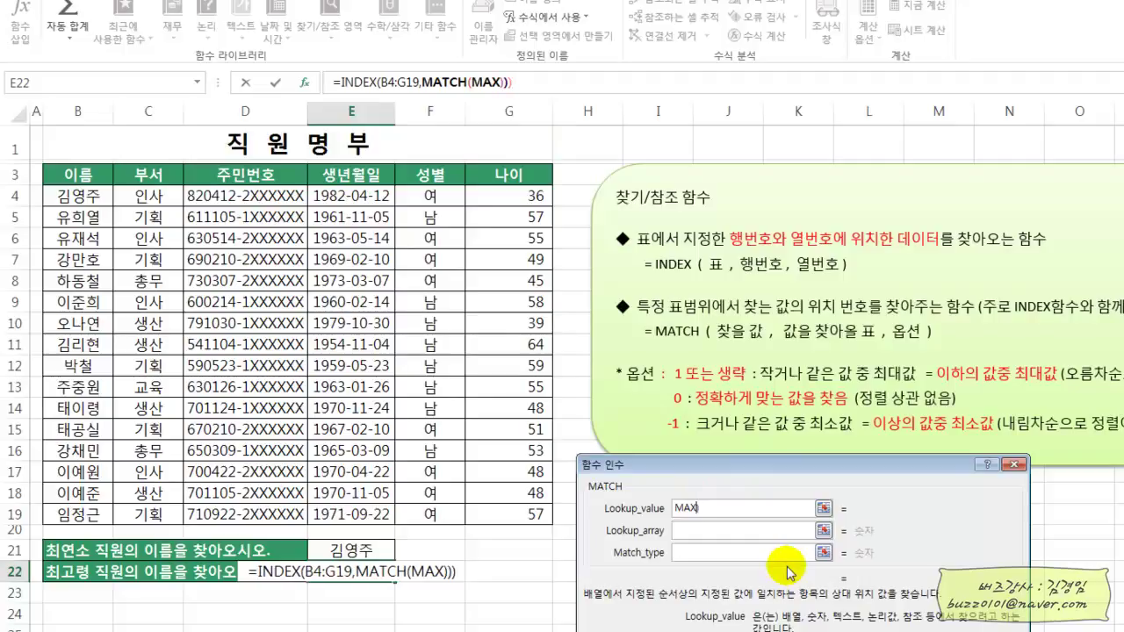
text(())
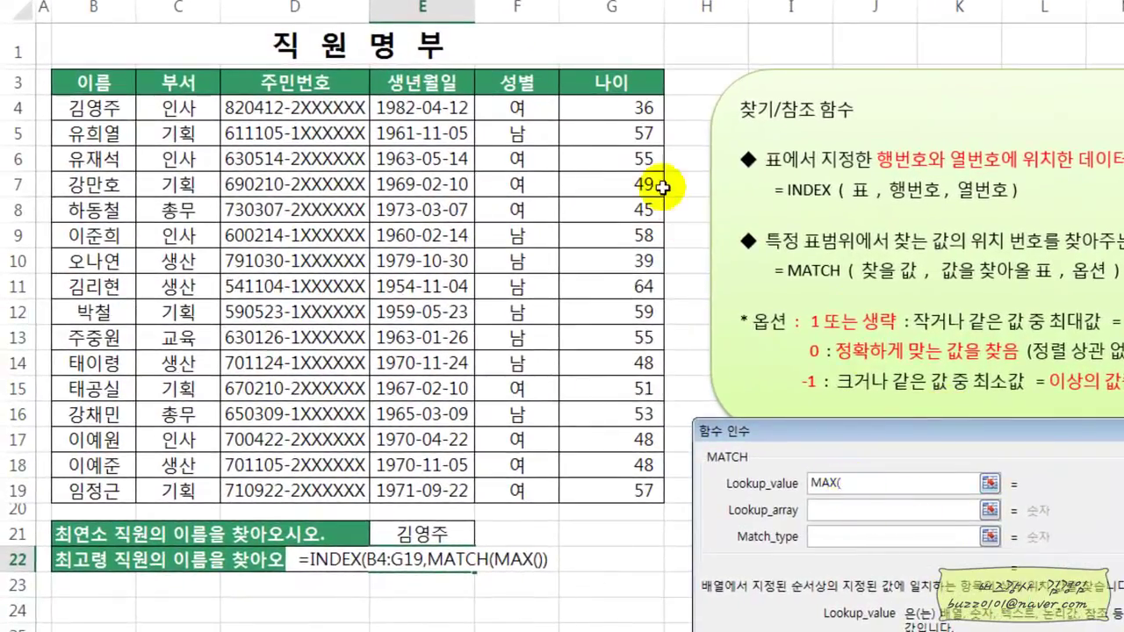
drag(647, 107, 643, 491)
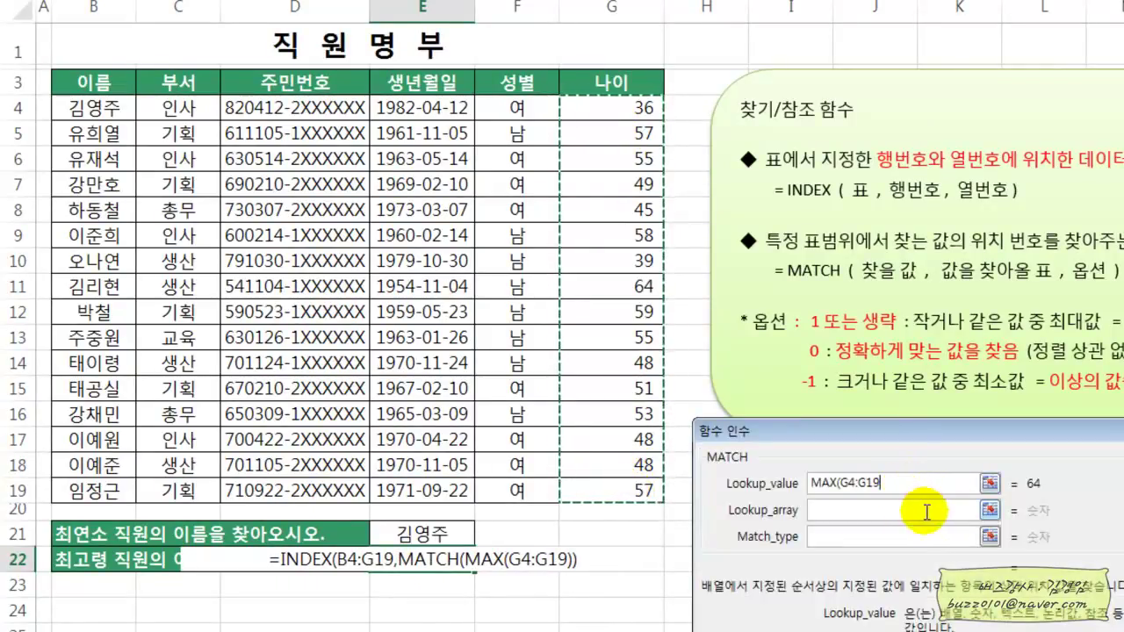
text())
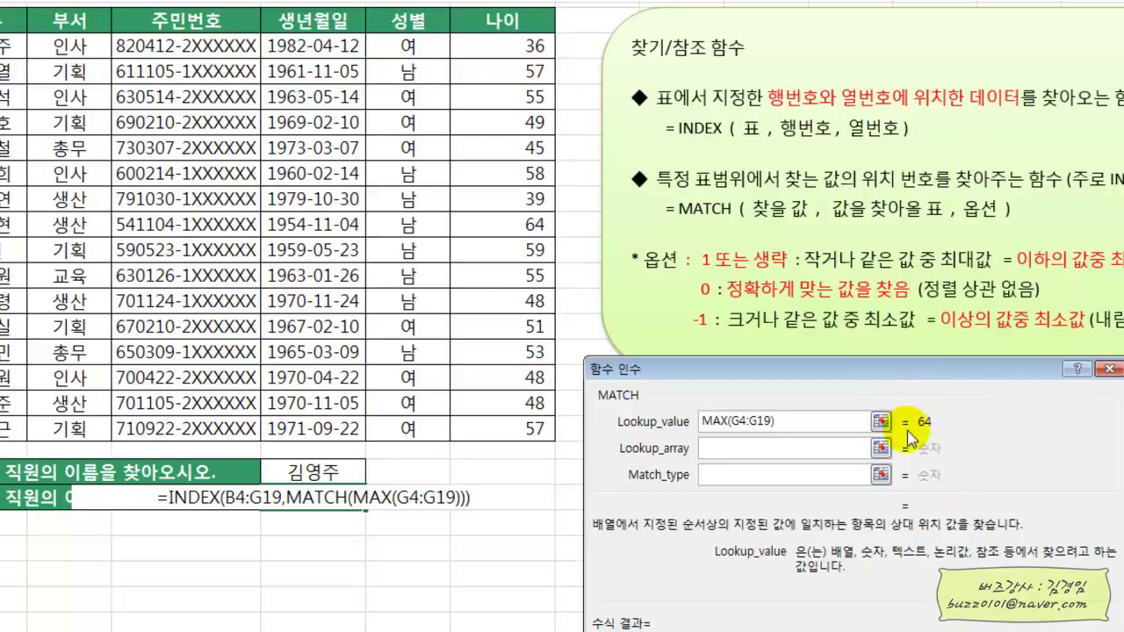
- Set the lookup array of E22's MATCH function to G4:G19 and the match type to 0
click(719, 447)
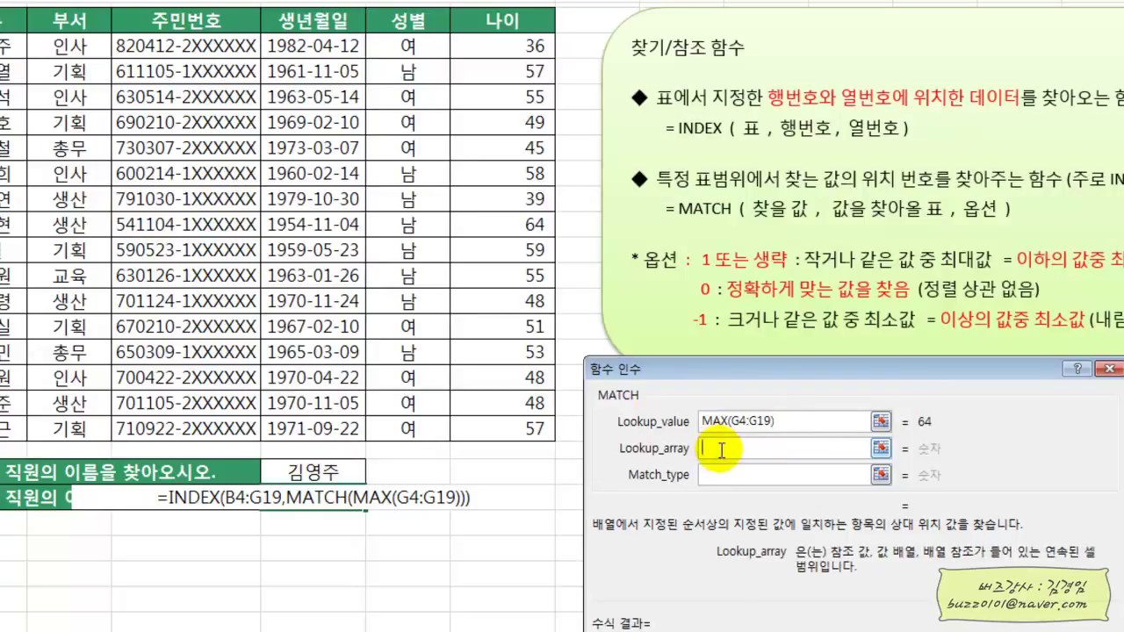
drag(507, 48, 514, 426)
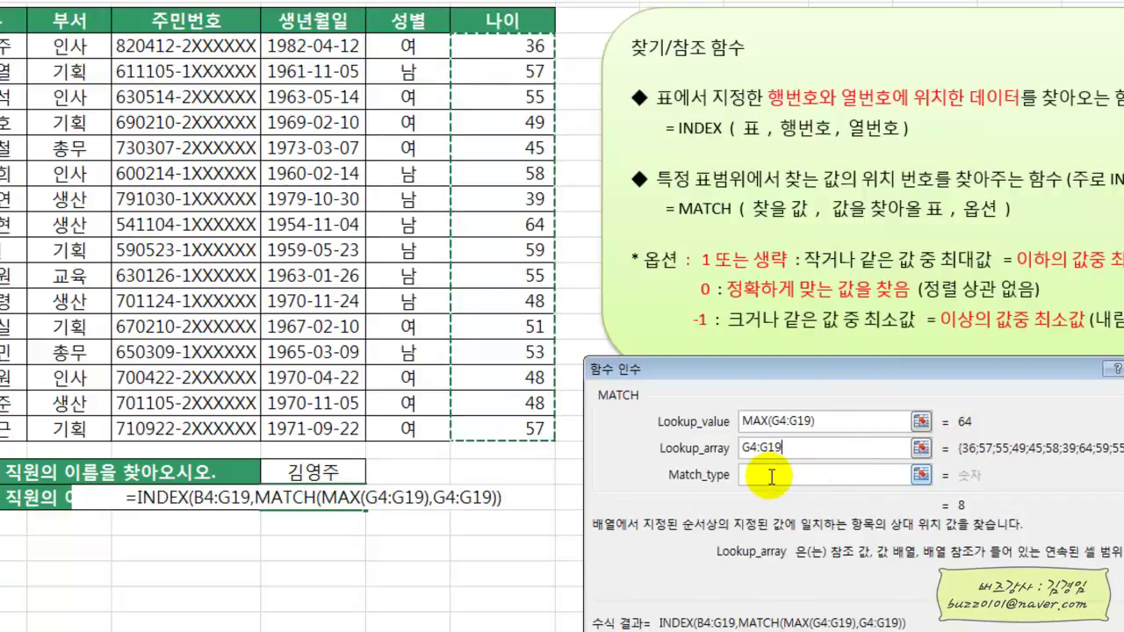
click(771, 475)
text(0)
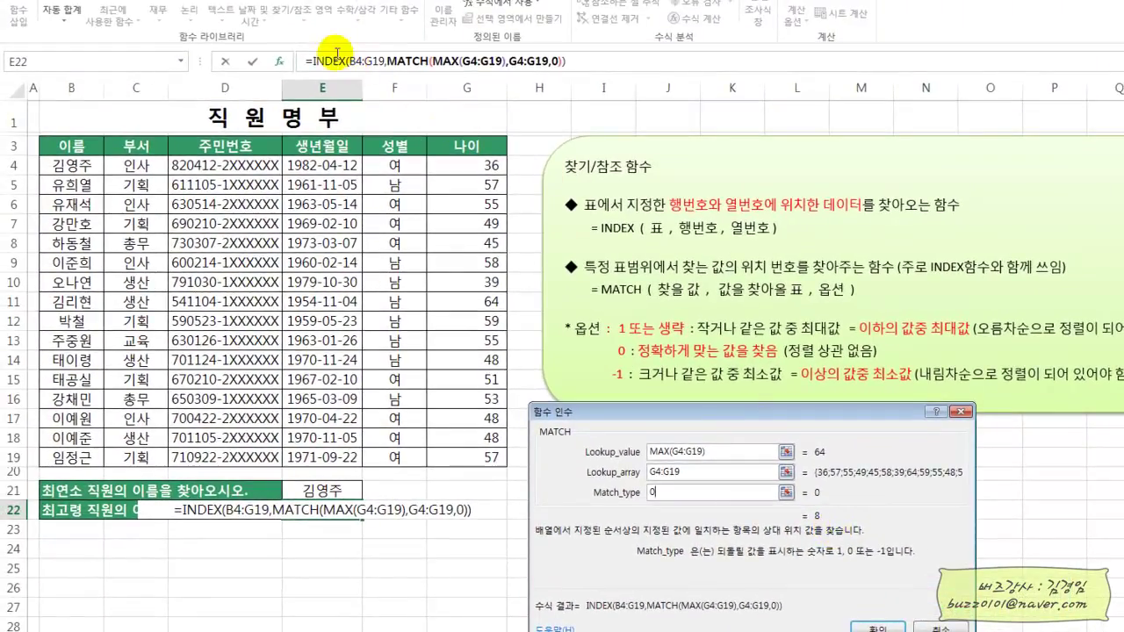
- Return to E22's INDEX arguments, set the column number to 1 and complete the formula
click(327, 61)
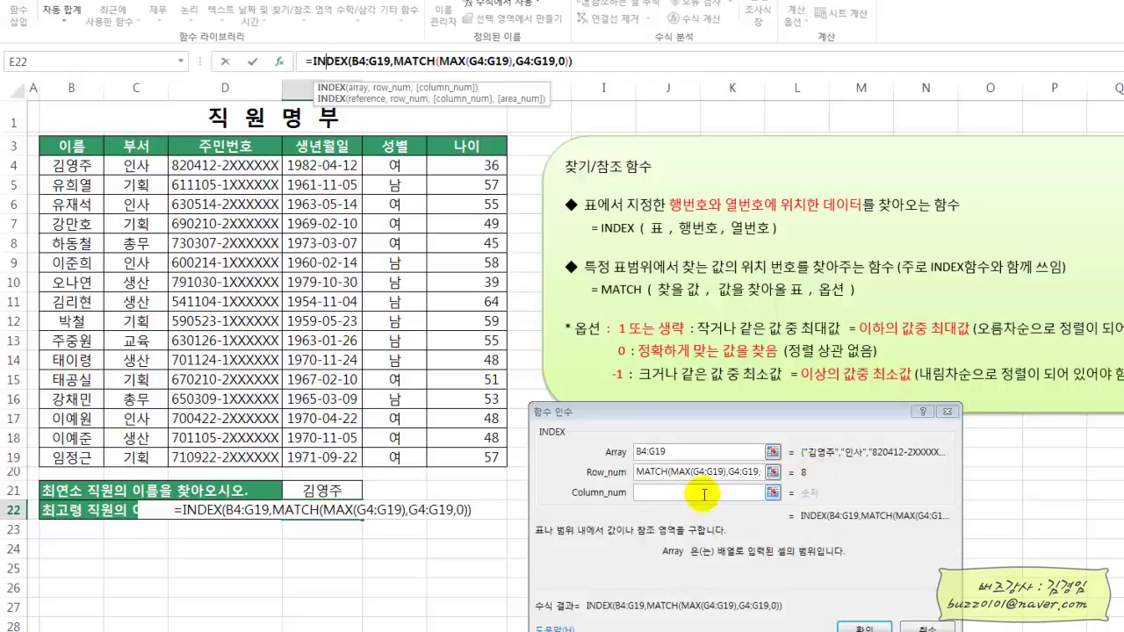
click(669, 492)
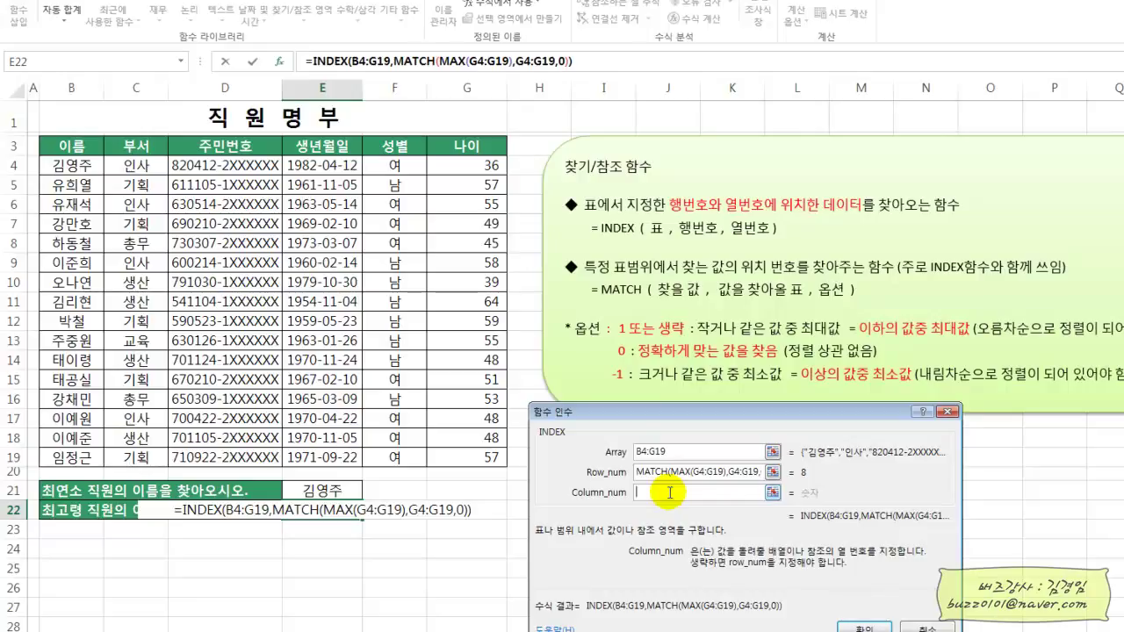
text(1)
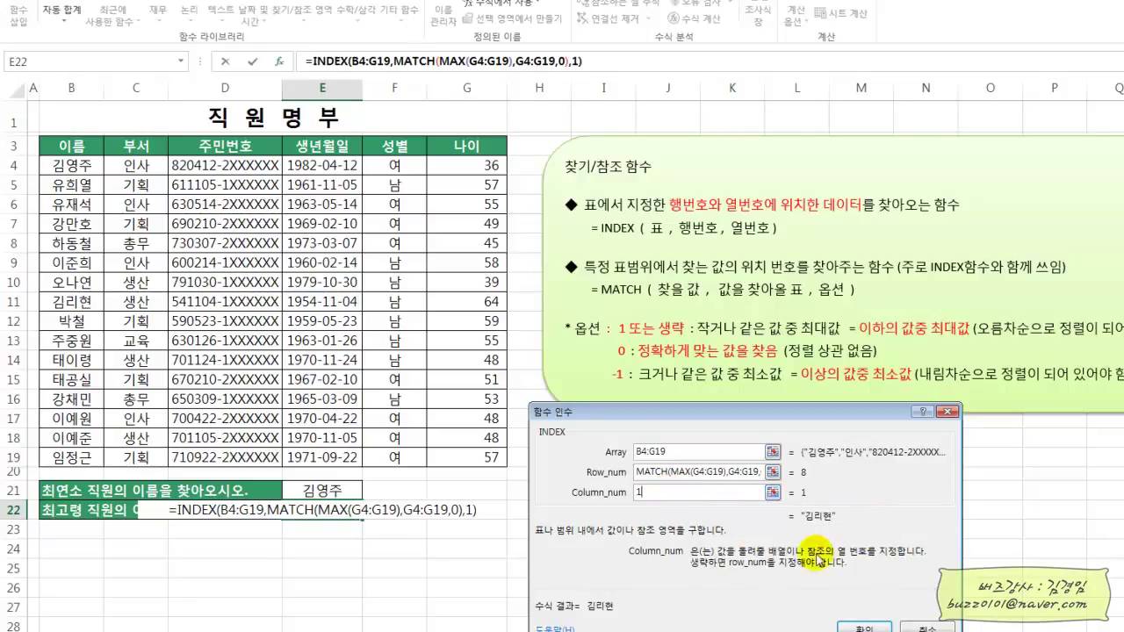
click(865, 629)
- Check the name found in E22 against the age and name in row 11 of the staff list
click(483, 300)
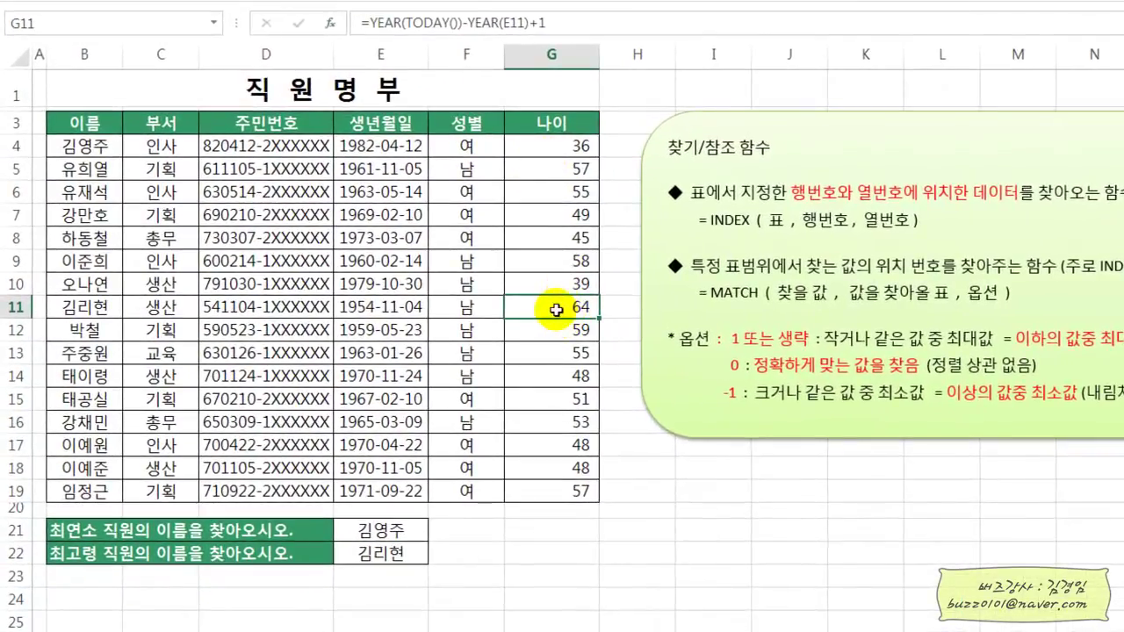
drag(513, 304, 81, 302)
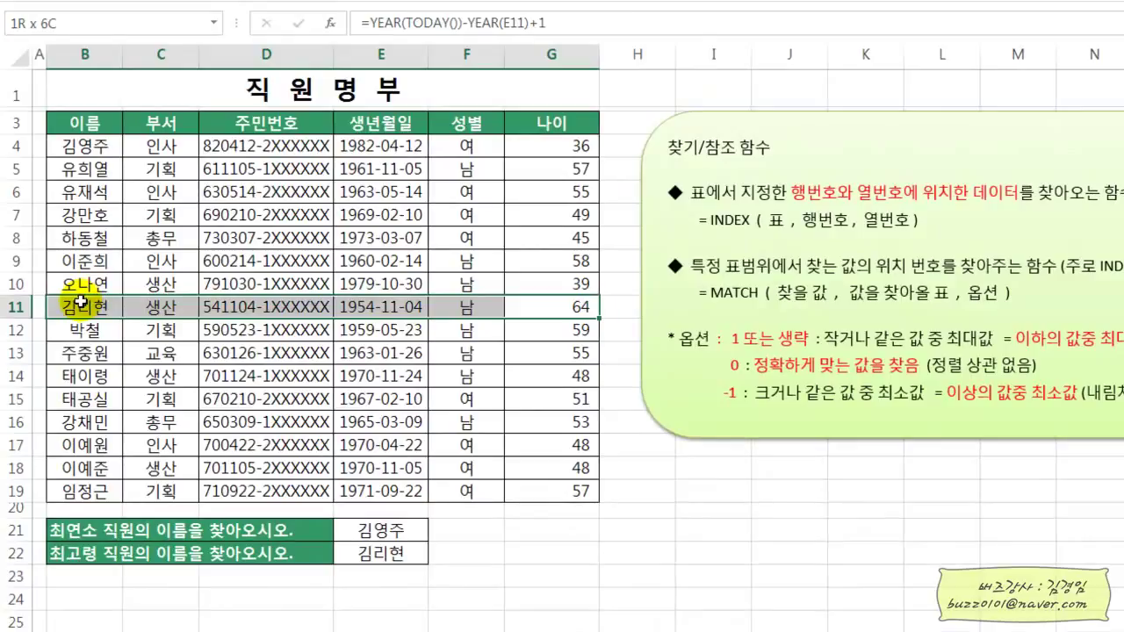
click(684, 578)
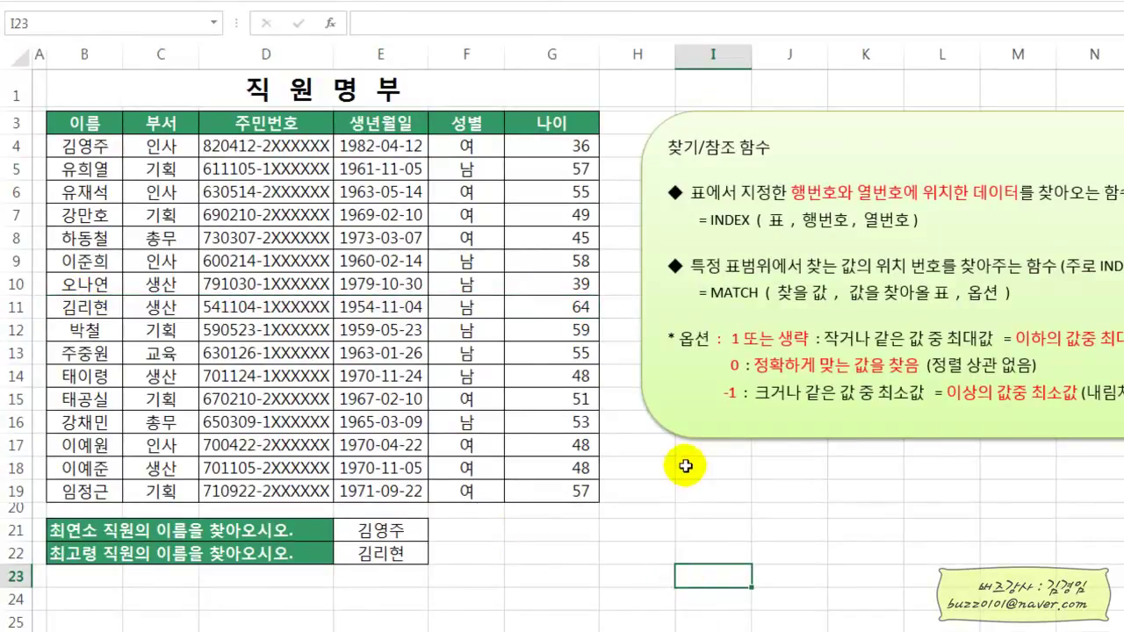
- Examine the age formula in G12 and the birth date formula in E12 to see which cells they depend on
click(570, 330)
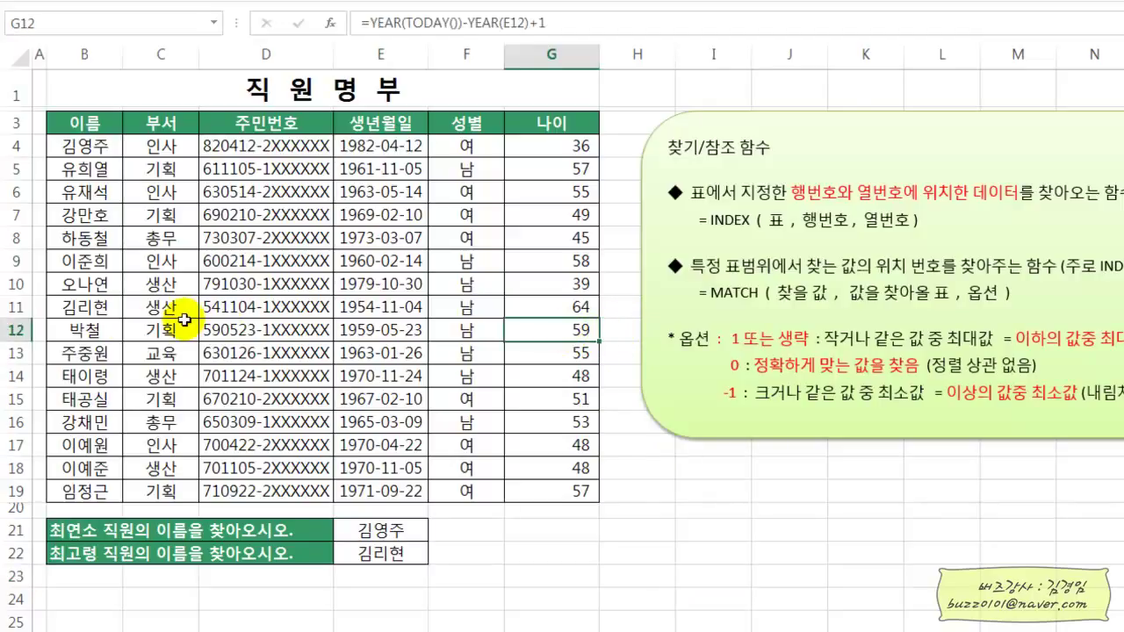
double_click(572, 331)
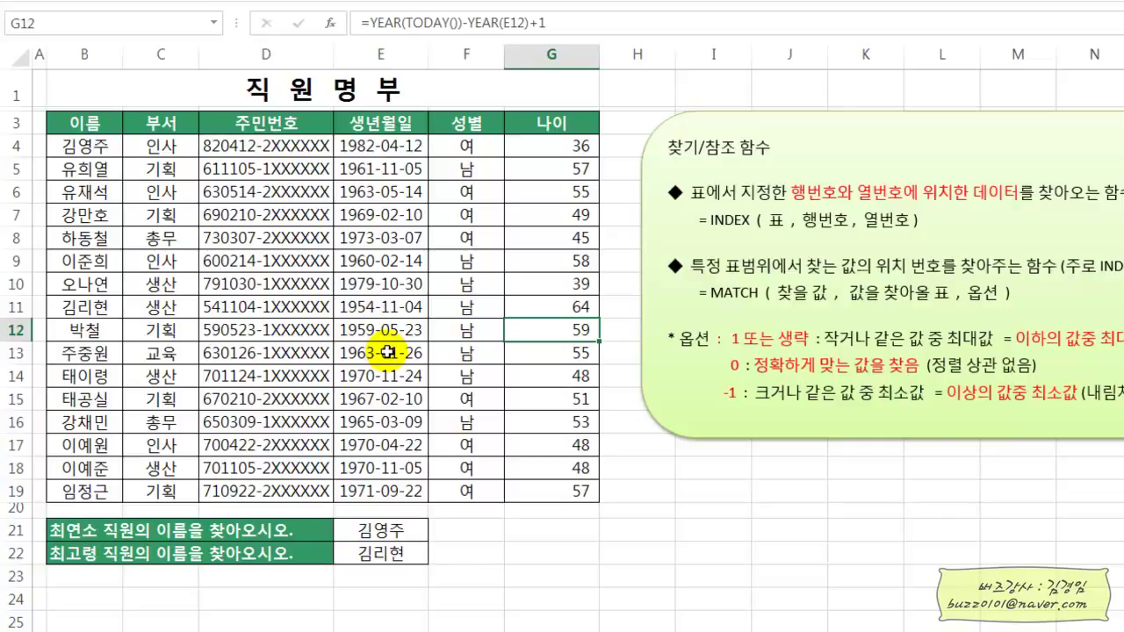
double_click(571, 333)
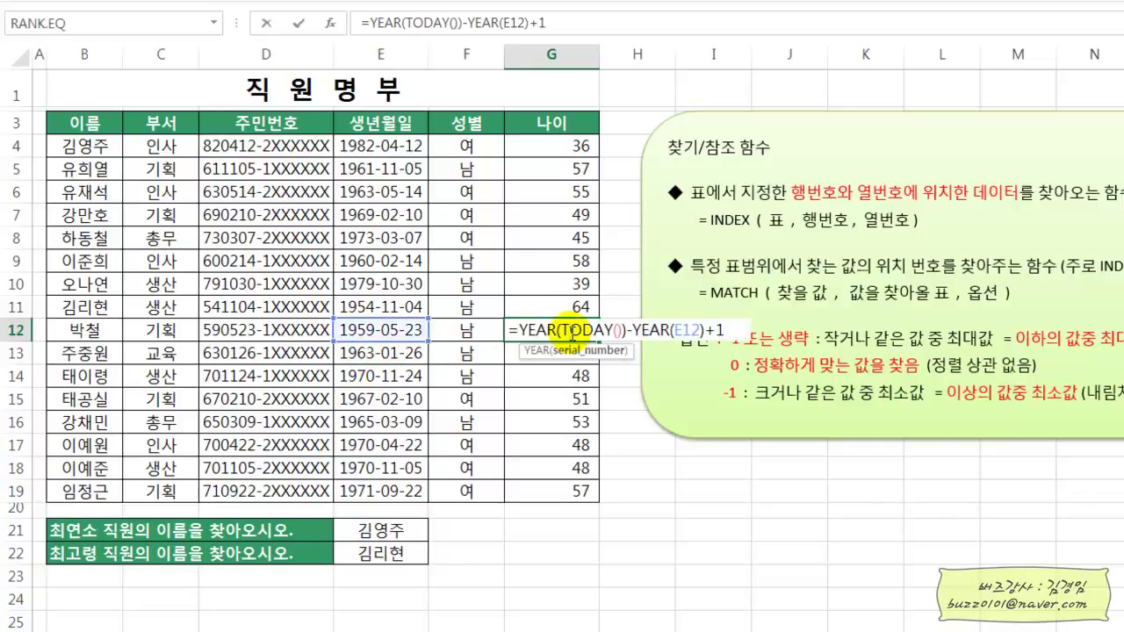
key(Escape)
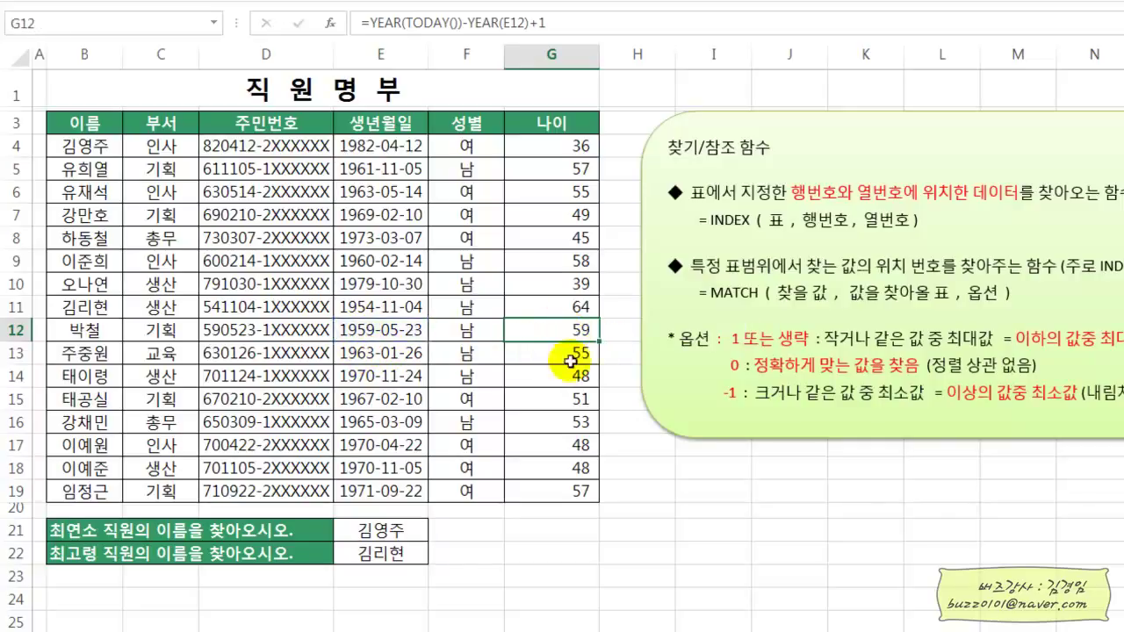
click(359, 328)
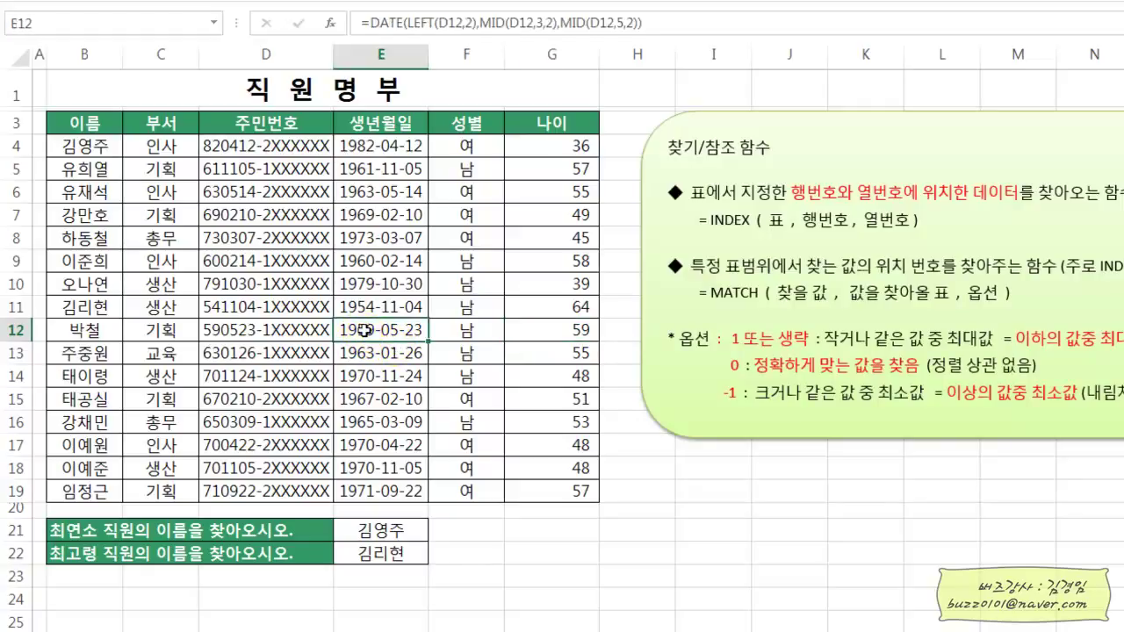
double_click(364, 327)
key(Escape)
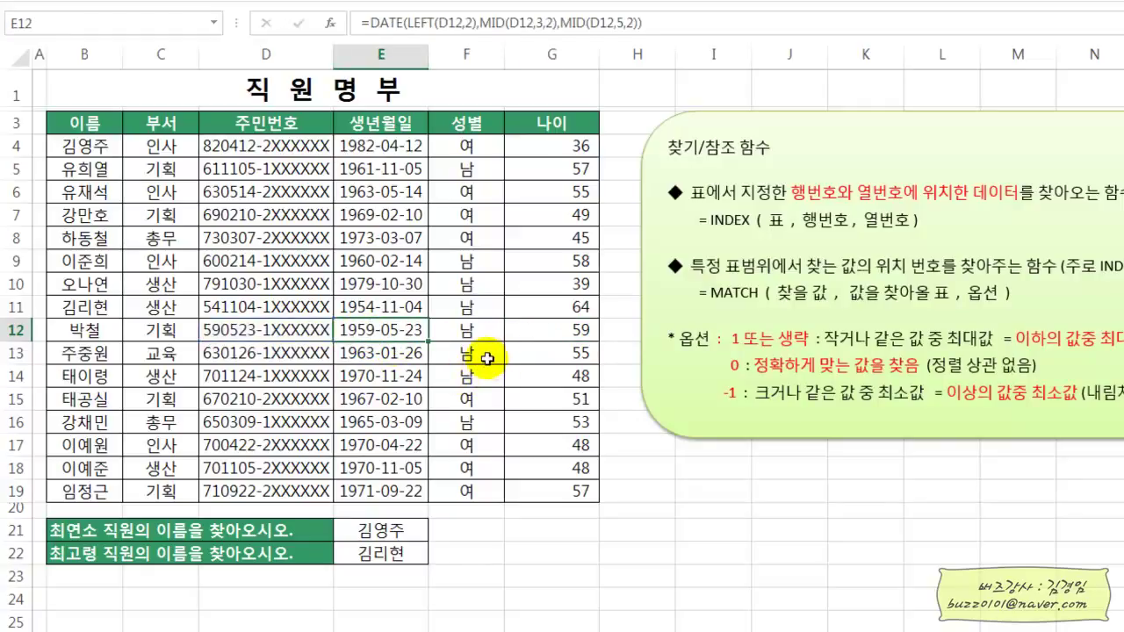
- Replace the birth-year digits of the resident registration number in D12 with an earlier year that makes this employee the oldest
click(226, 329)
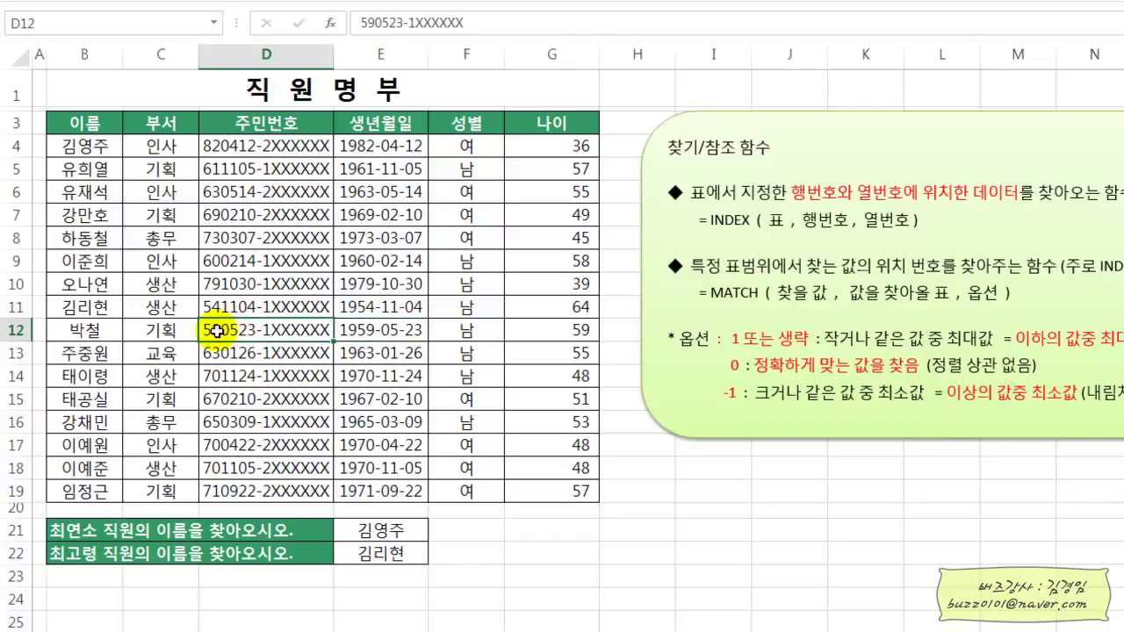
key(F2)
key(Home)
key(Delete)
key(Delete)
text(49)
key(Return)
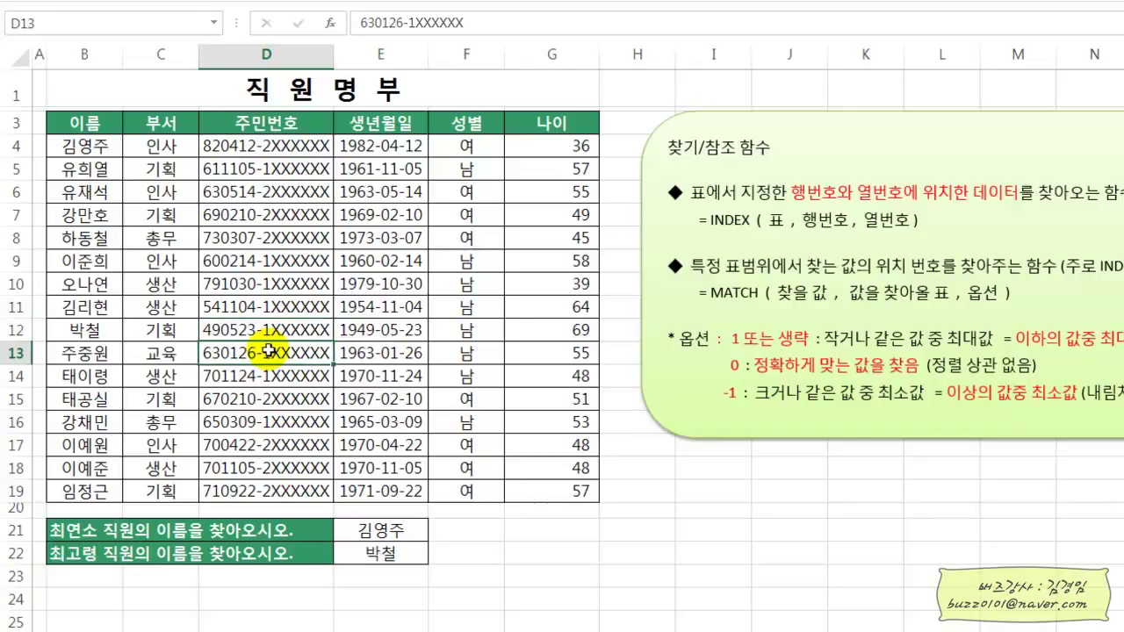
- Review the edited resident number in D12 and the birth date and age derived from it in E12 and G12
click(215, 332)
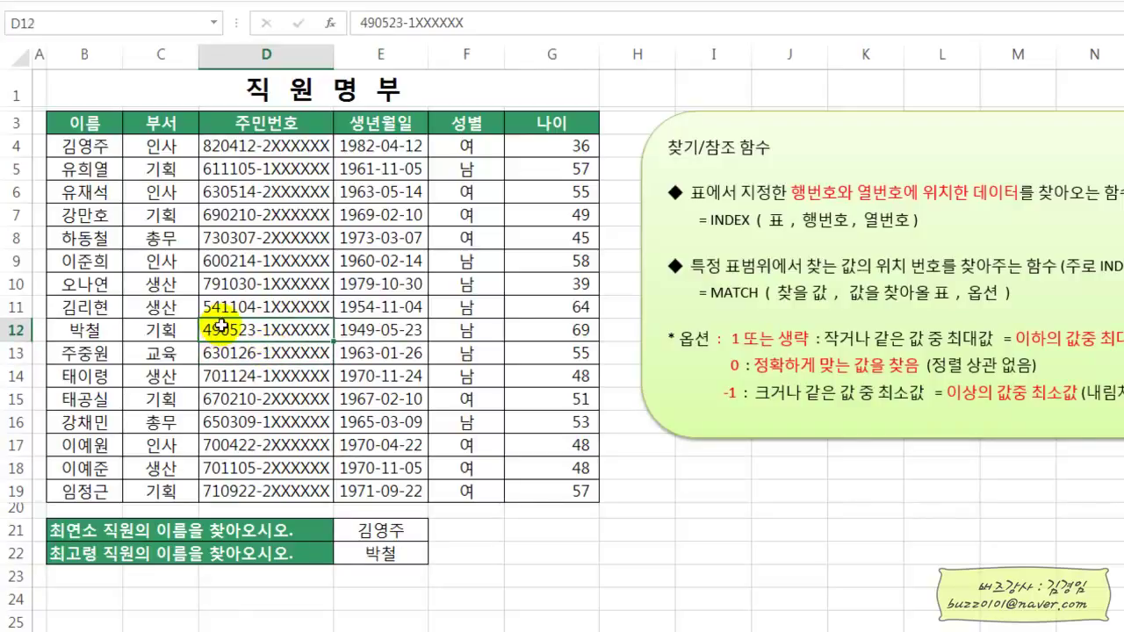
click(387, 328)
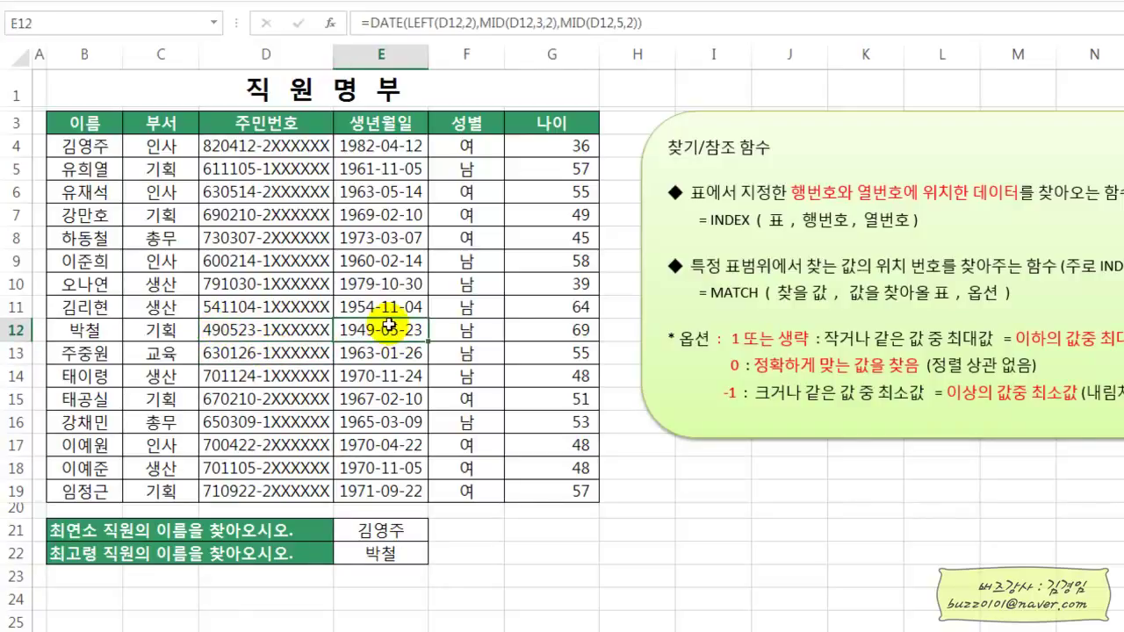
click(569, 332)
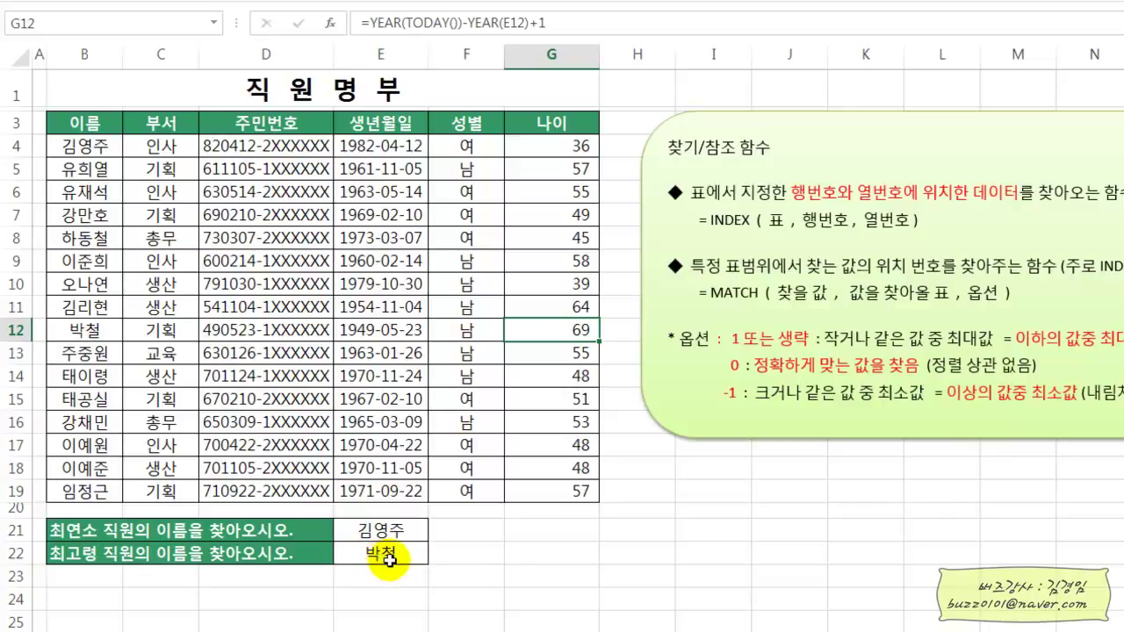
- Trace E22's lookup through the table B4:G19, the ages in G4:G19 and row 12 to the name in B12
drag(102, 147, 539, 493)
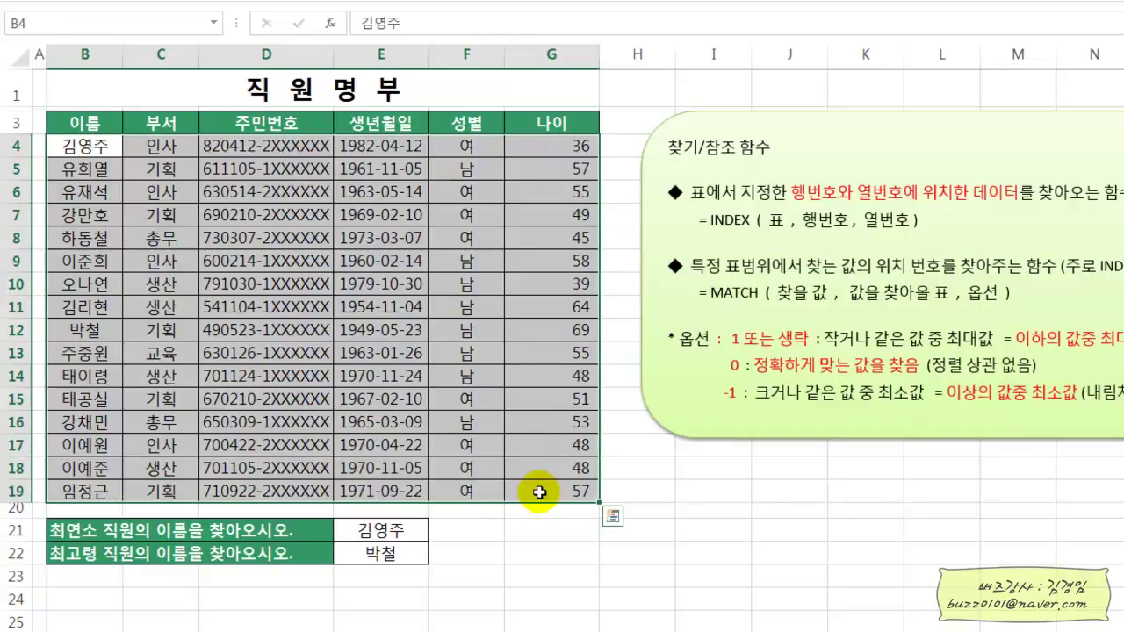
click(643, 484)
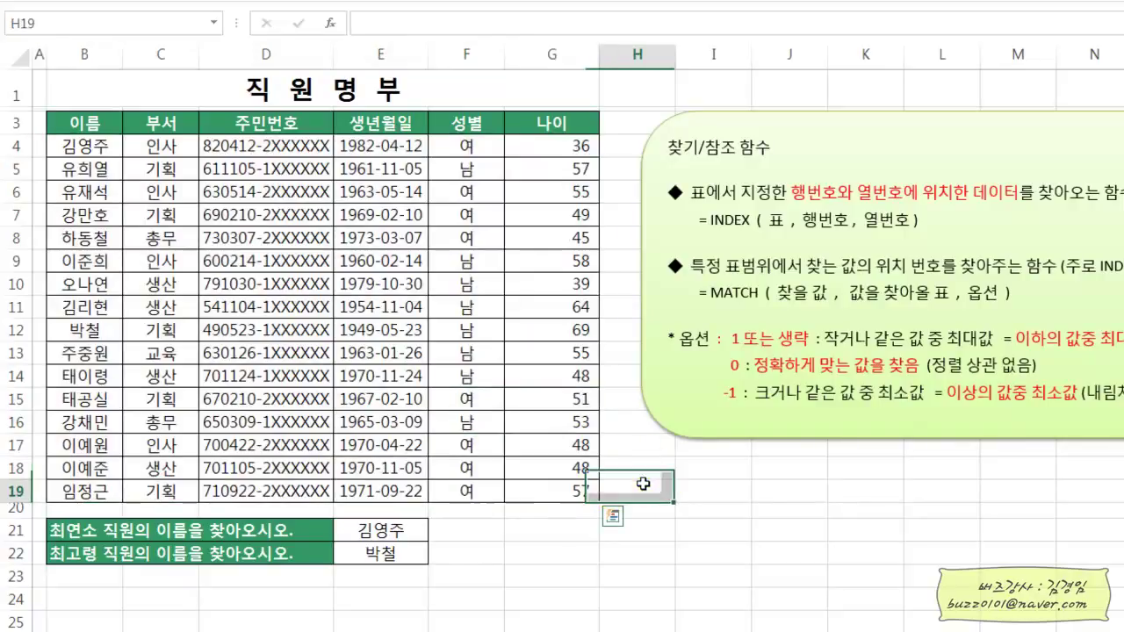
click(545, 326)
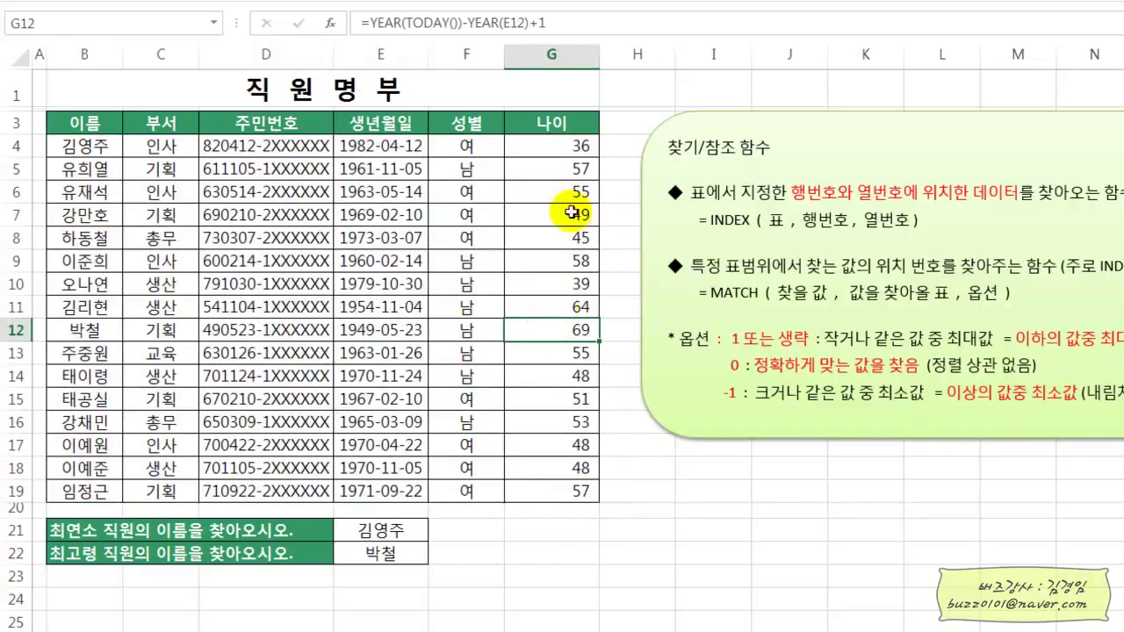
drag(572, 146, 567, 494)
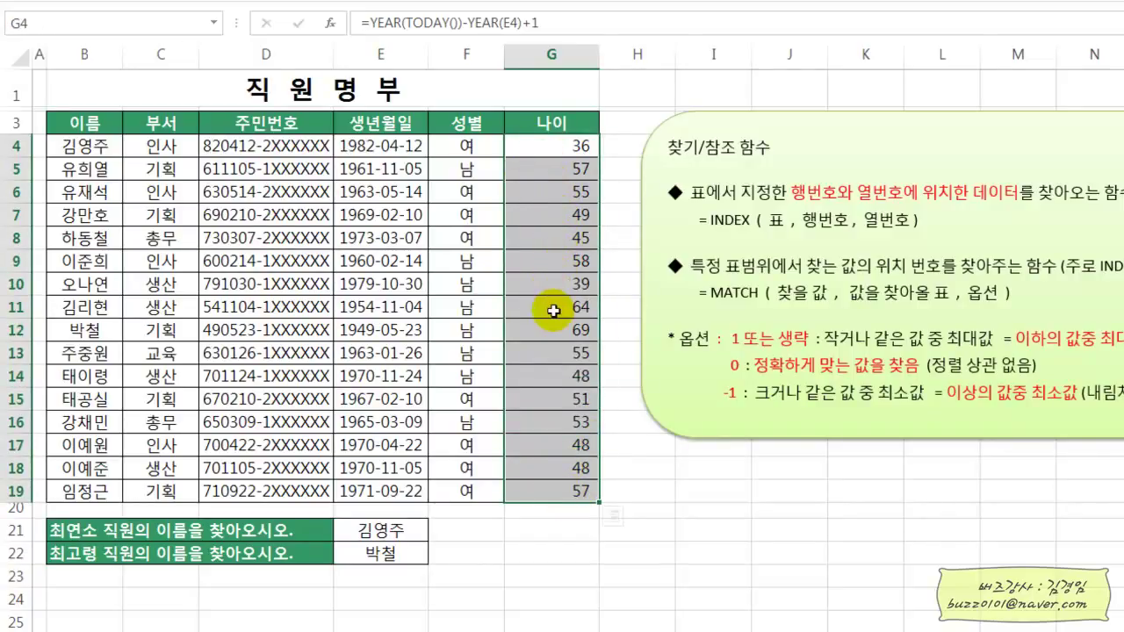
click(585, 329)
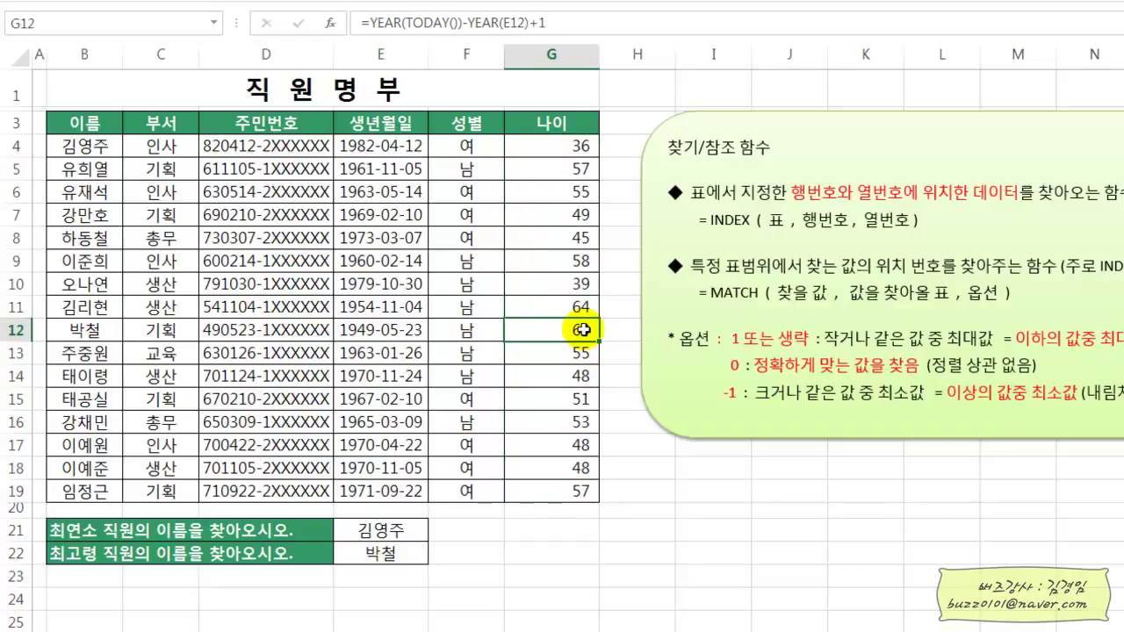
drag(580, 327, 106, 332)
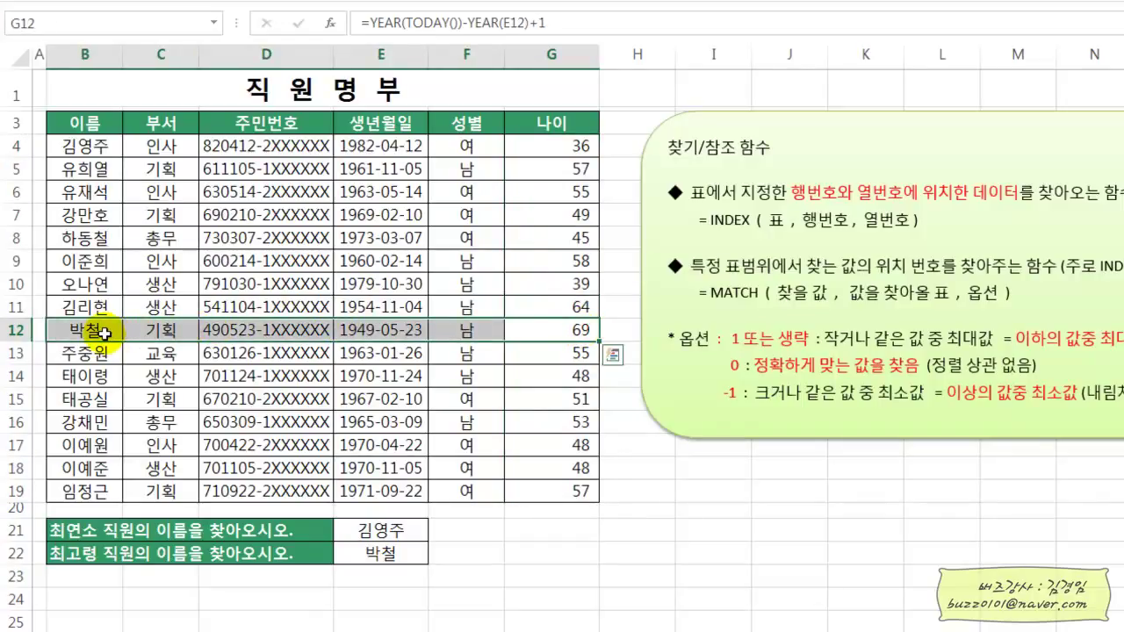
click(100, 332)
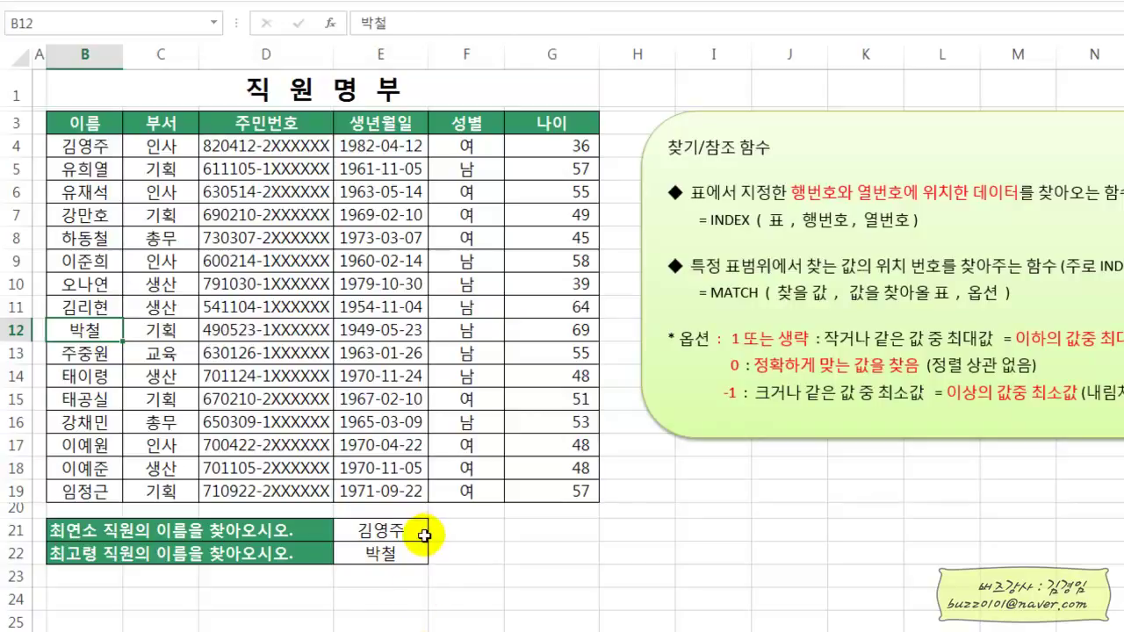
click(576, 576)
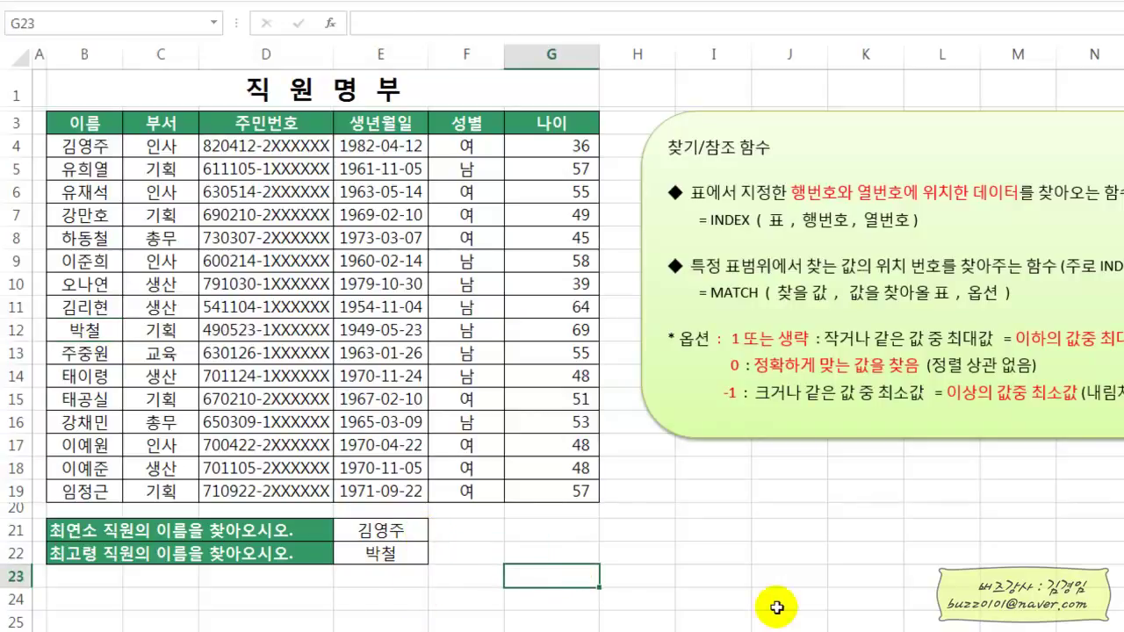